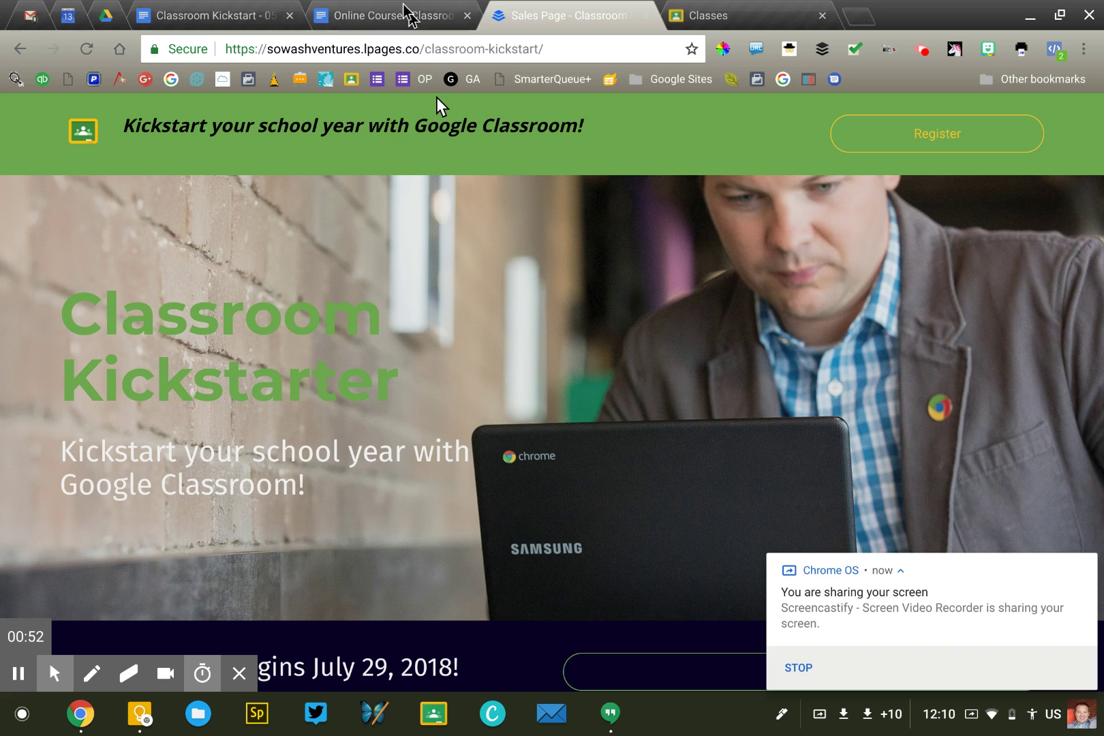
left_click(363, 8)
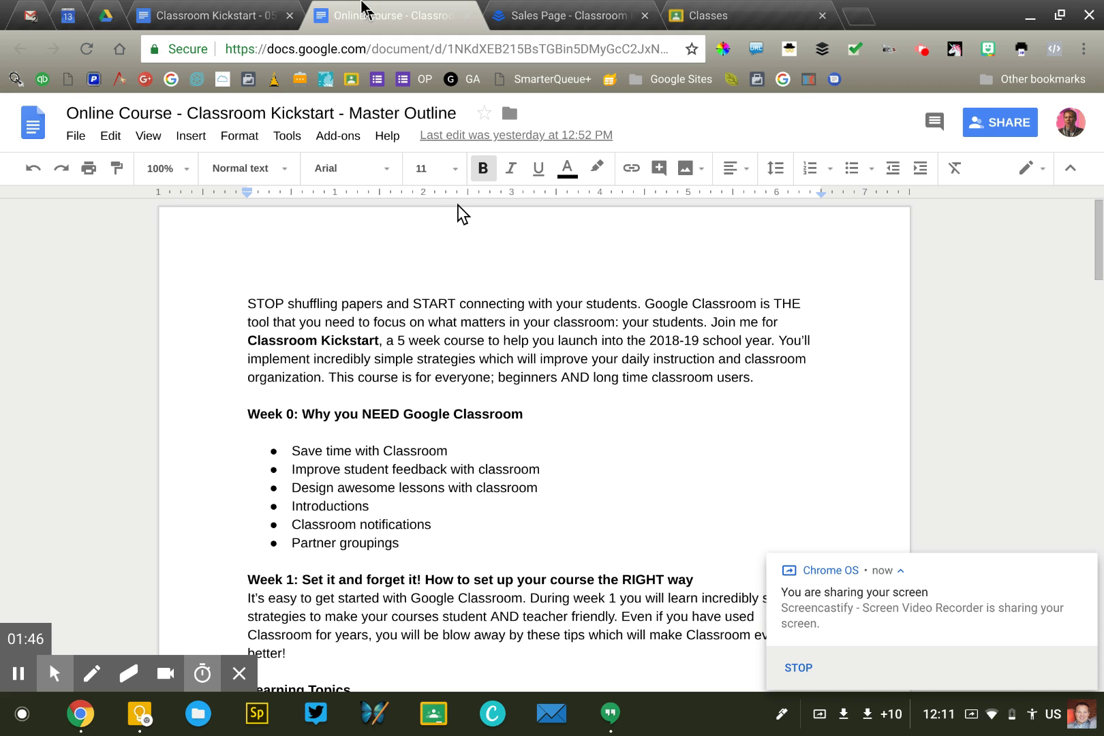
left_click_drag(246, 303, 756, 381)
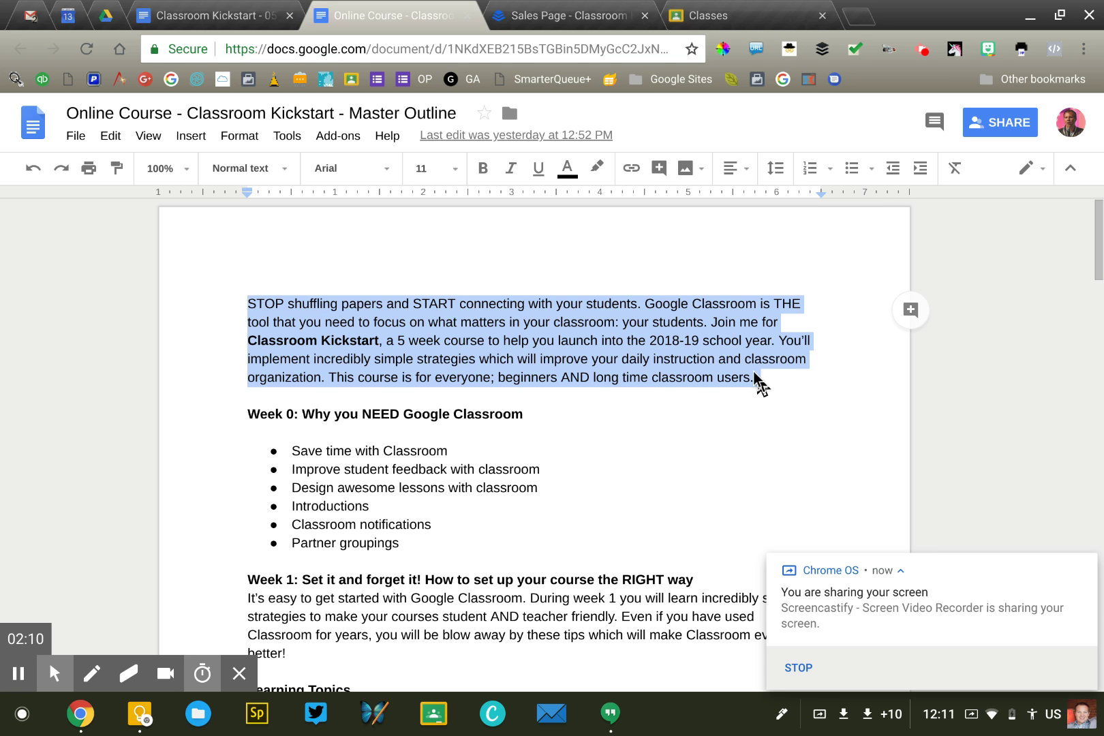
Step: Highlight the Week 0 heading and its topic list in the master outline, then clear it
left_click(755, 376)
scroll(567, 401, "down", 3)
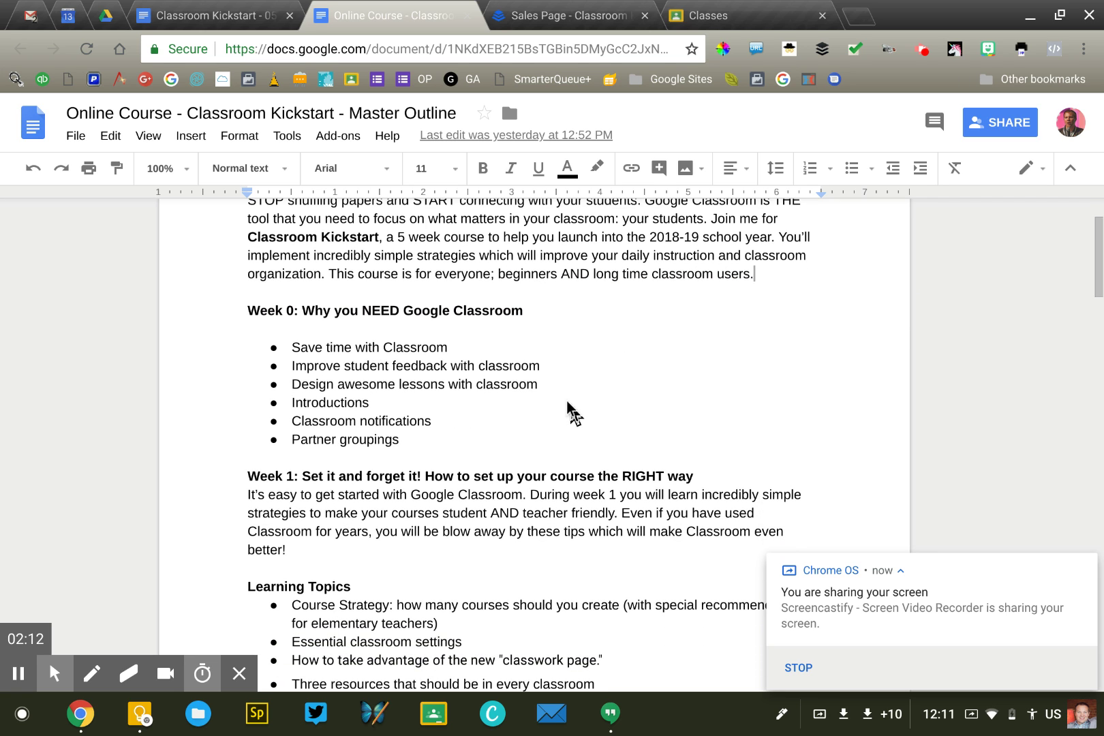
left_click(249, 310)
left_click_drag(249, 310, 409, 446)
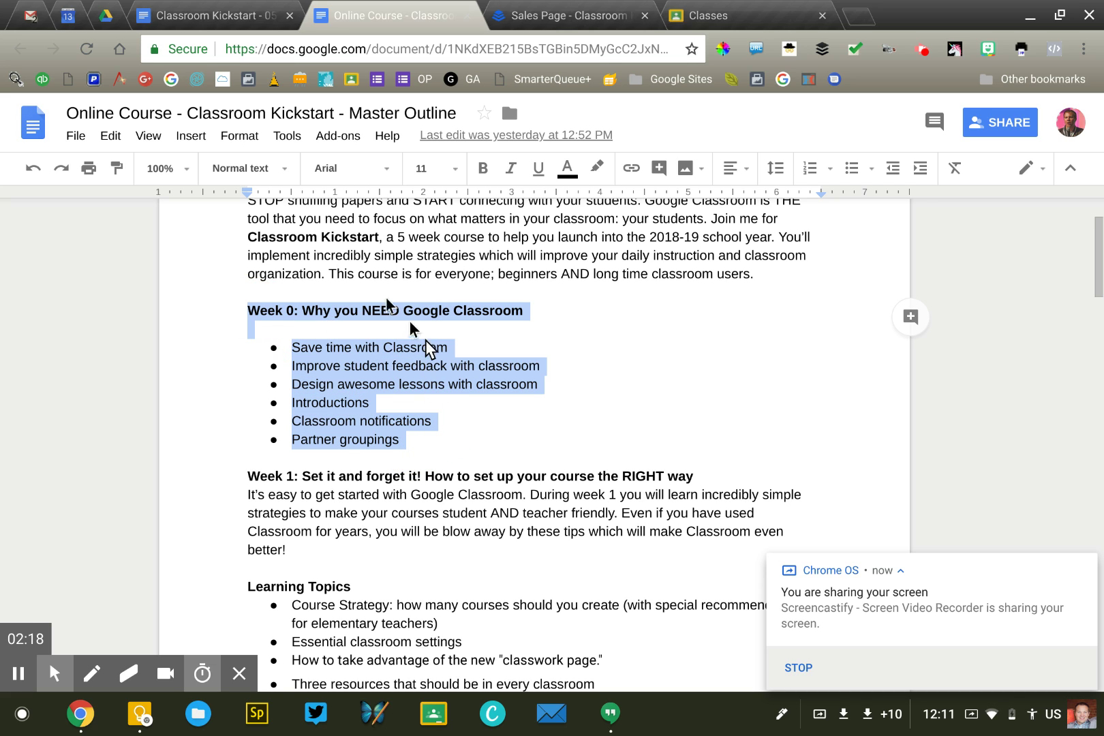
left_click(361, 420)
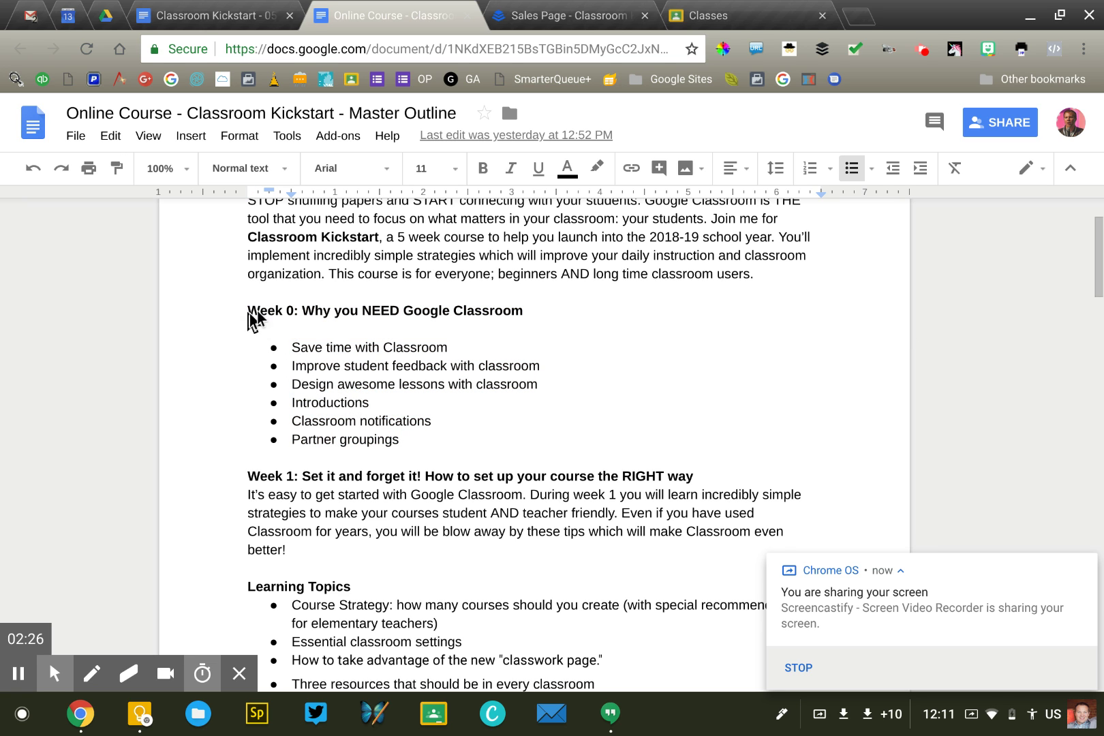
Step: Scroll down and briefly highlight the Week 1 task line
scroll(402, 449, "down", 5)
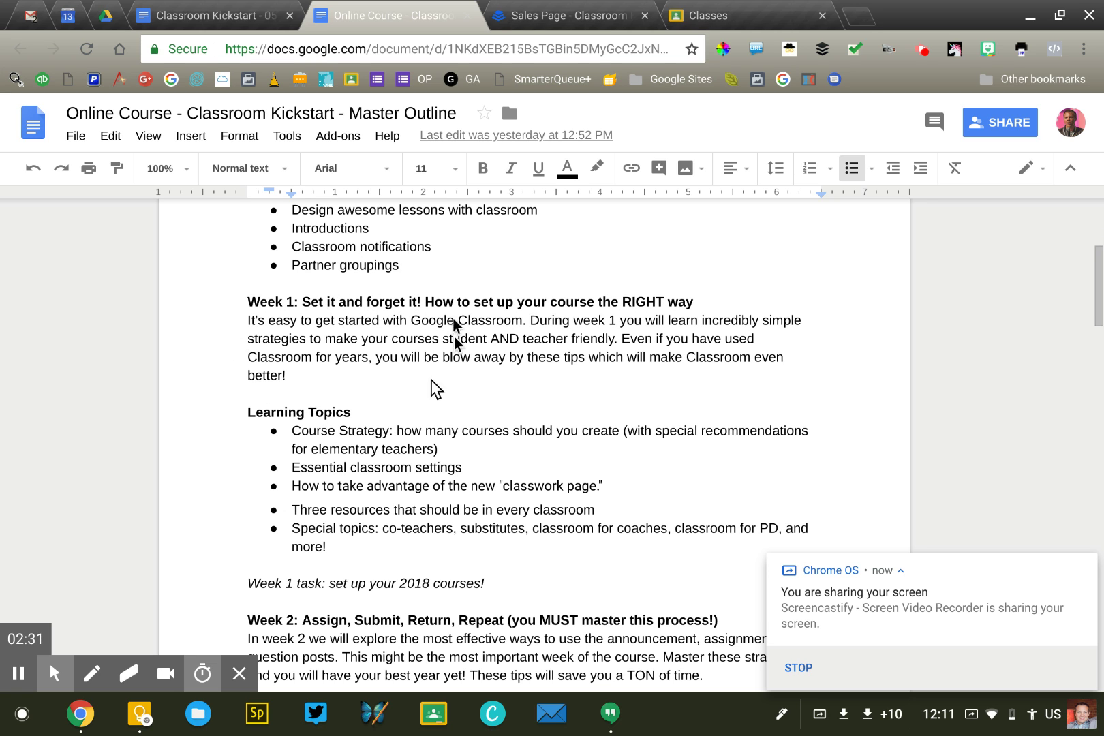
scroll(294, 456, "down", 3)
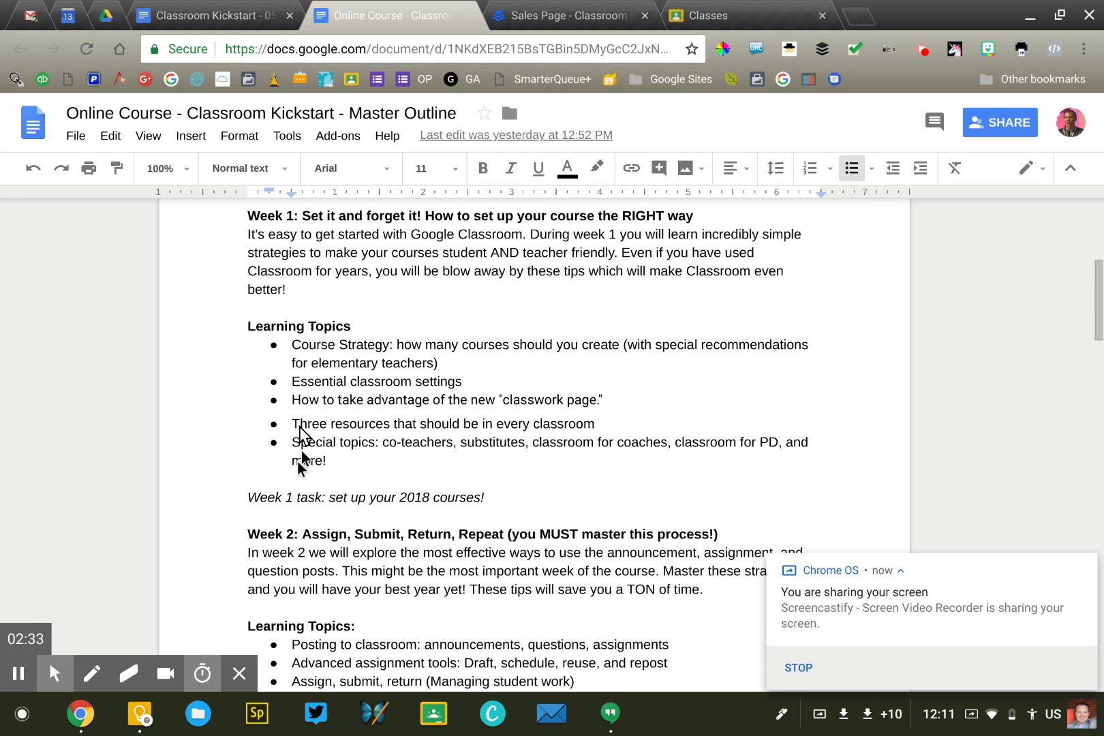
scroll(300, 501, "down", 4)
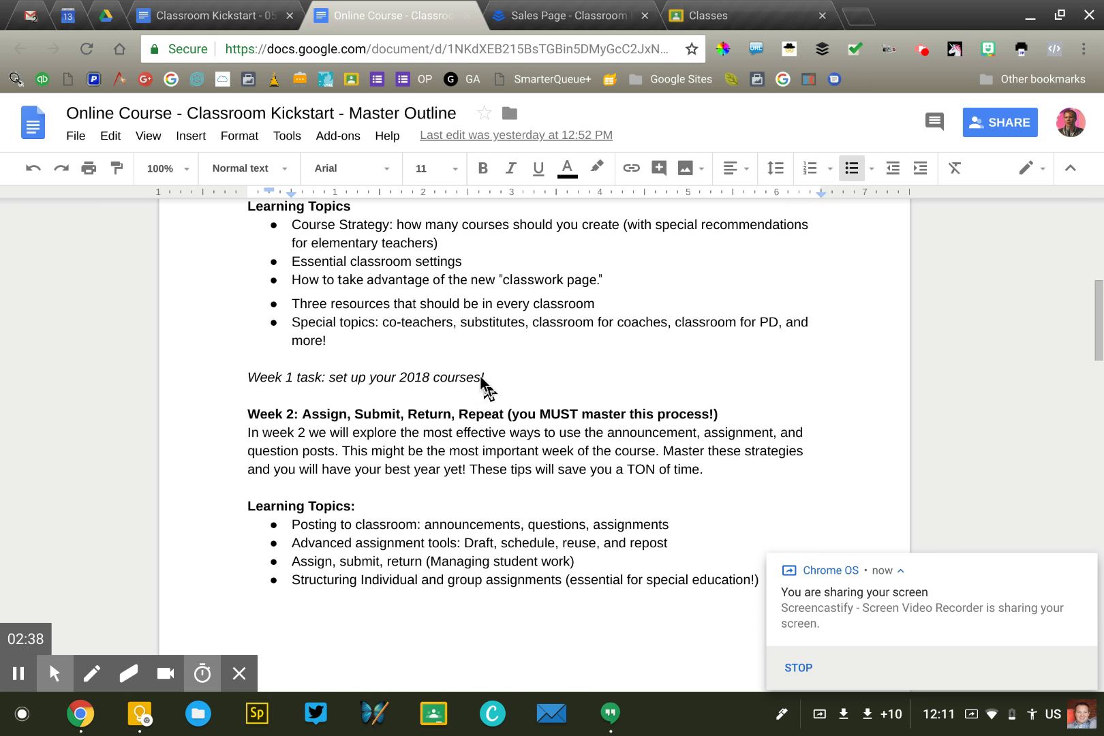
left_click_drag(483, 379, 250, 386)
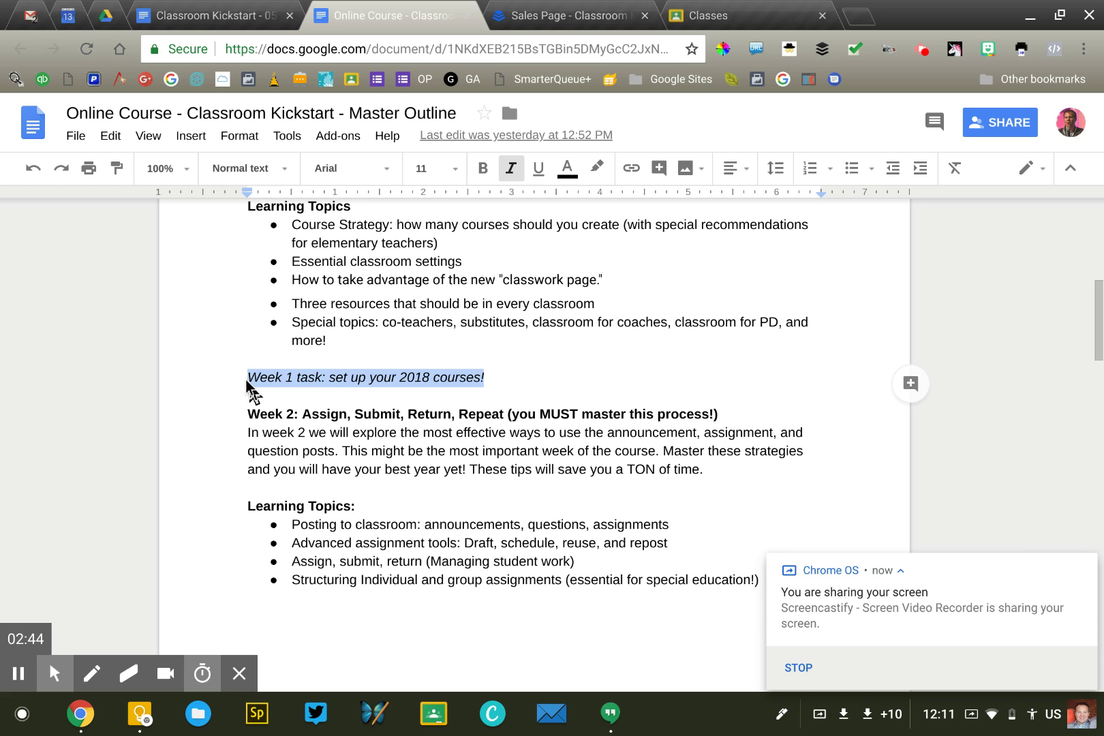
left_click(246, 380)
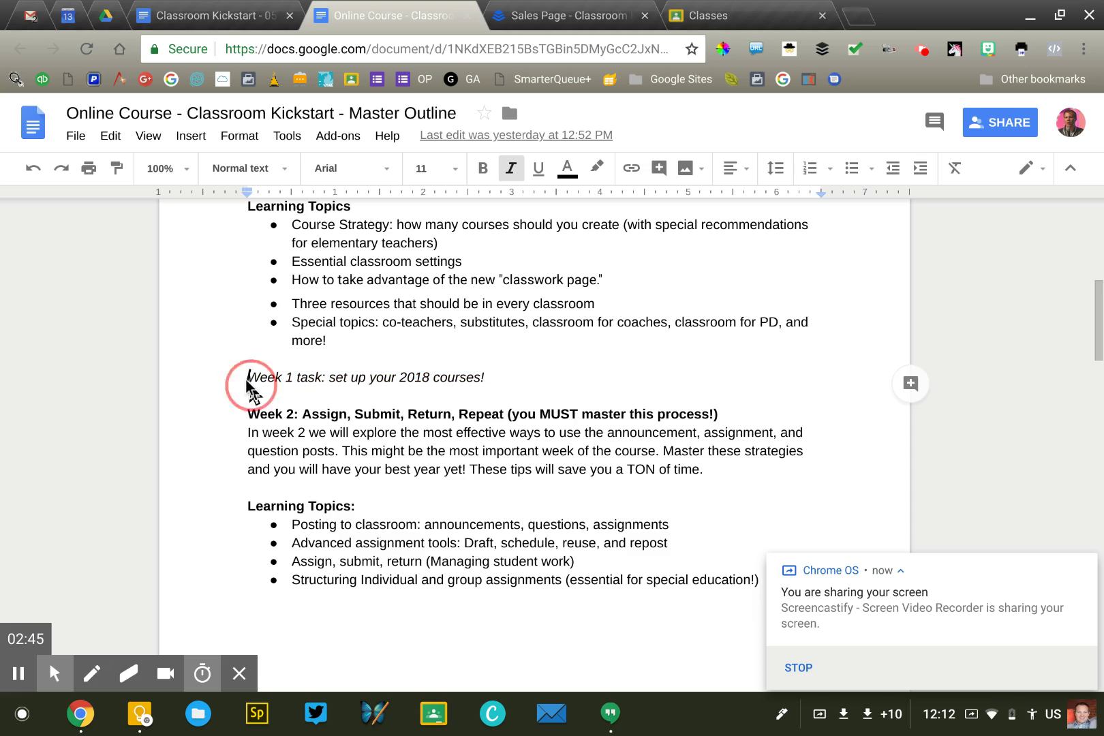
Step: Scroll through the remaining weeks of the outline to Week 5 and back
scroll(246, 382, "down", 3)
scroll(246, 382, "down", 12)
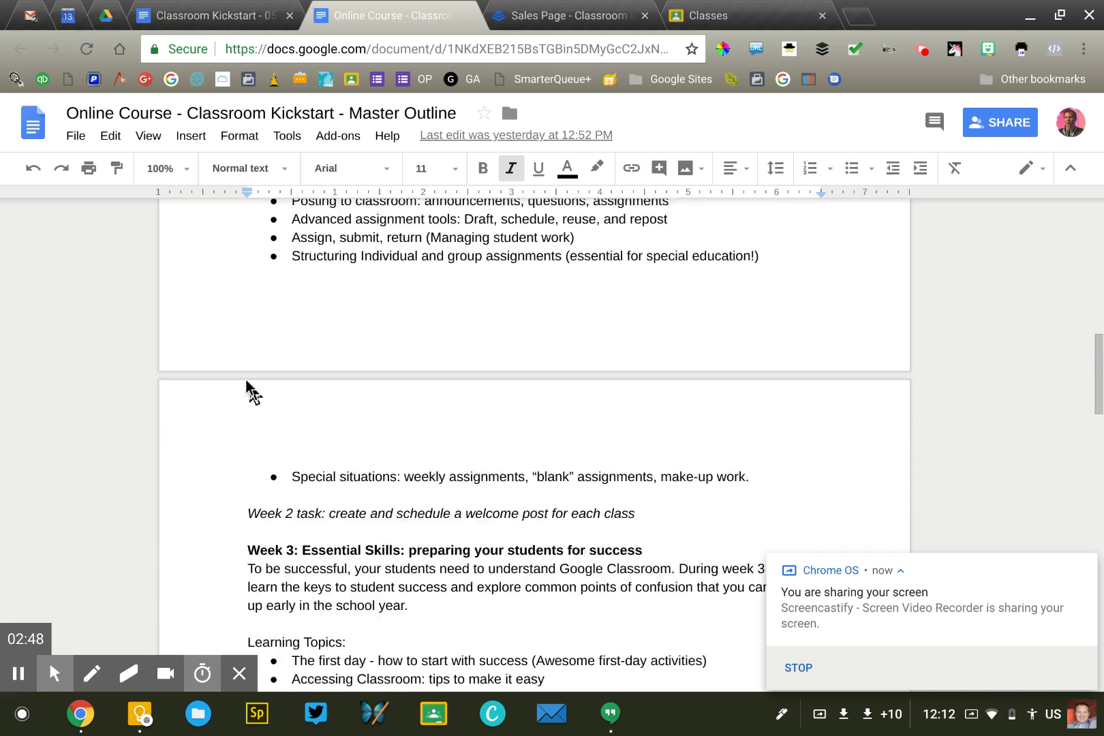
scroll(246, 381, "down", 3)
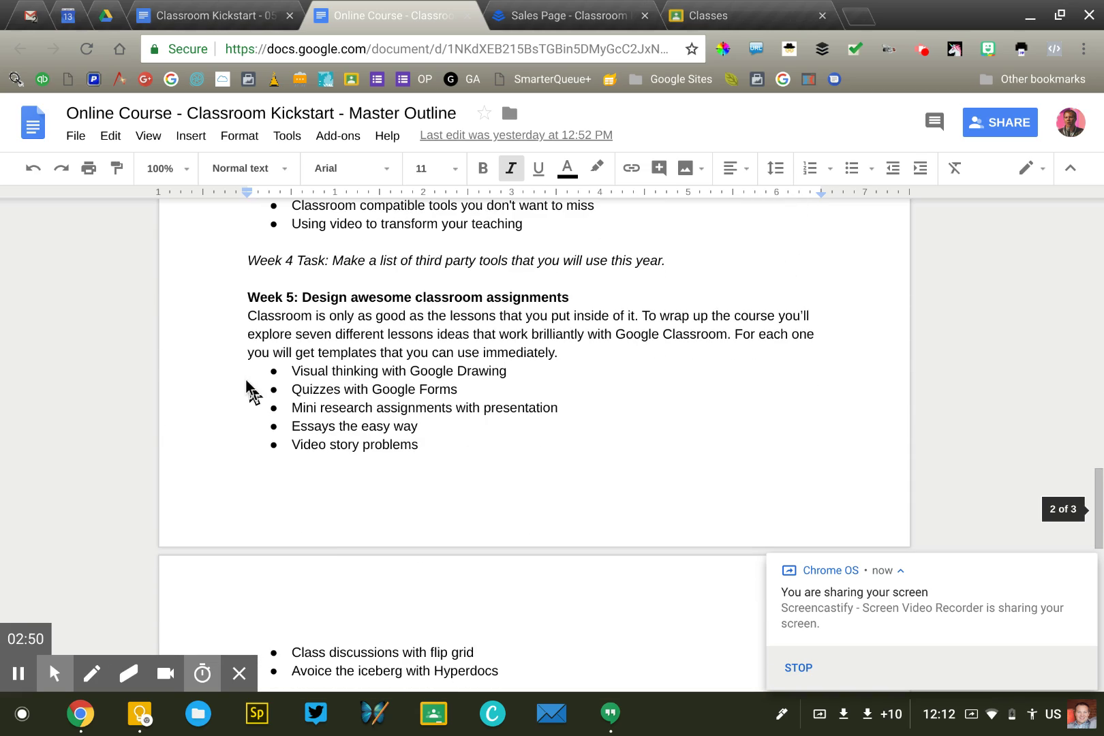
scroll(246, 381, "up", 1)
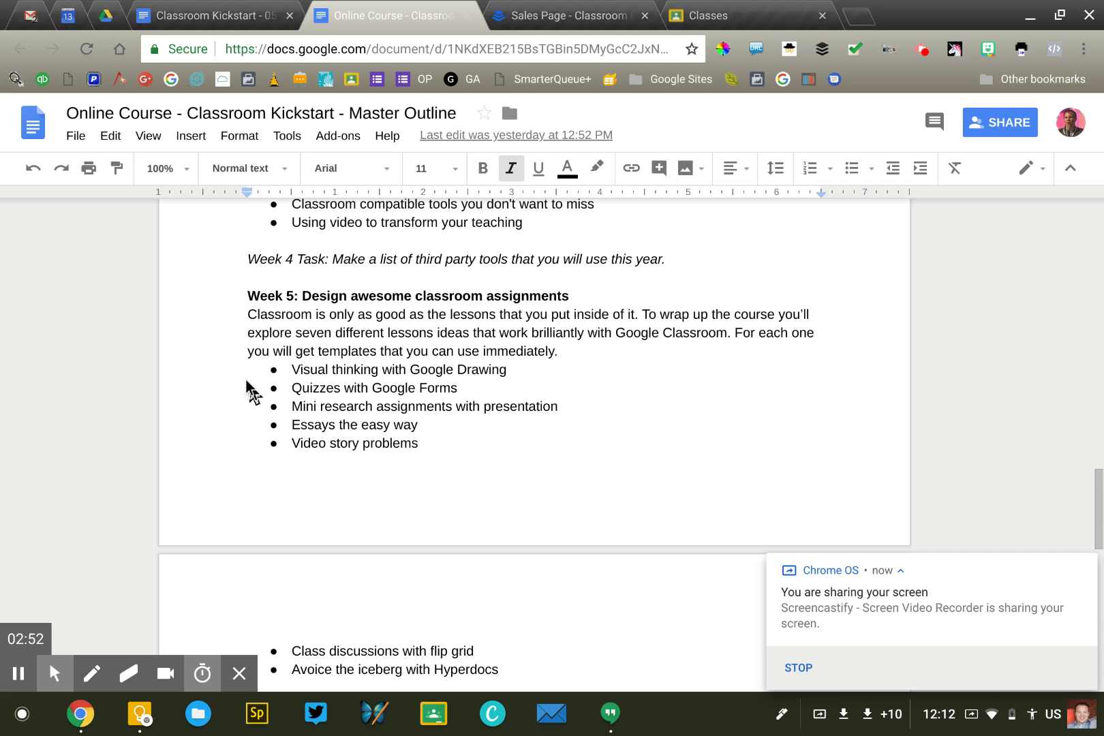
scroll(246, 381, "down", 7)
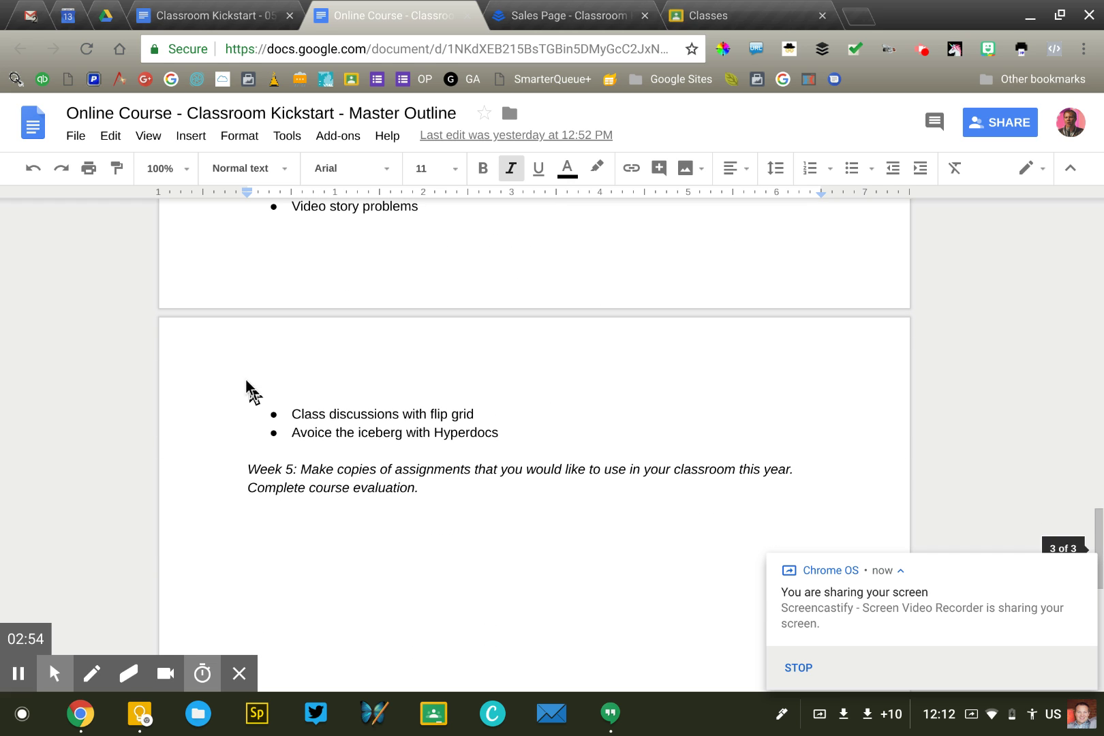
scroll(246, 381, "up", 20)
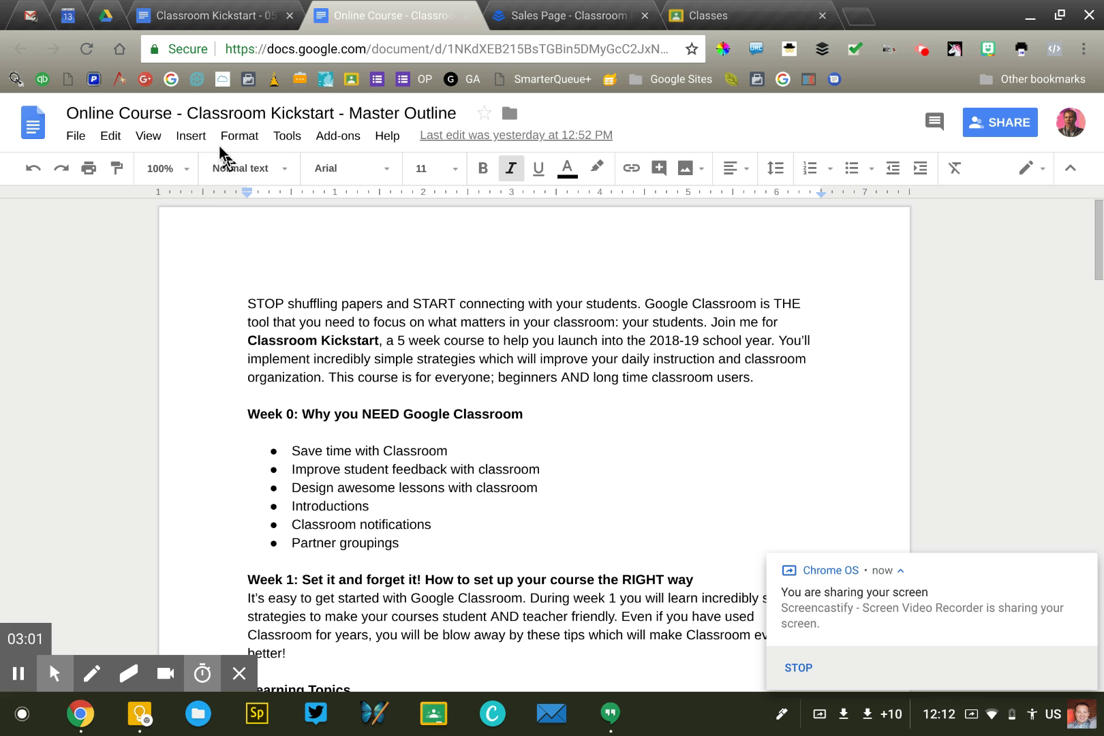
Step: Return to the Classroom Kickstarter sales page and look over its course details
left_click(705, 15)
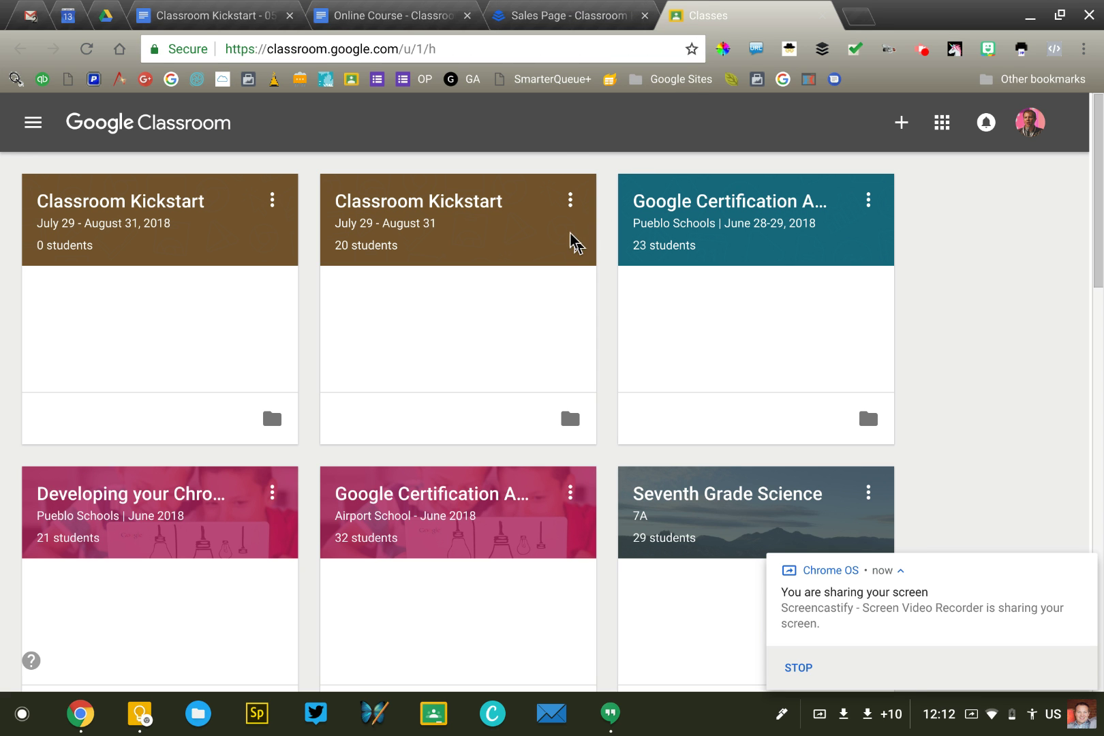
left_click(538, 12)
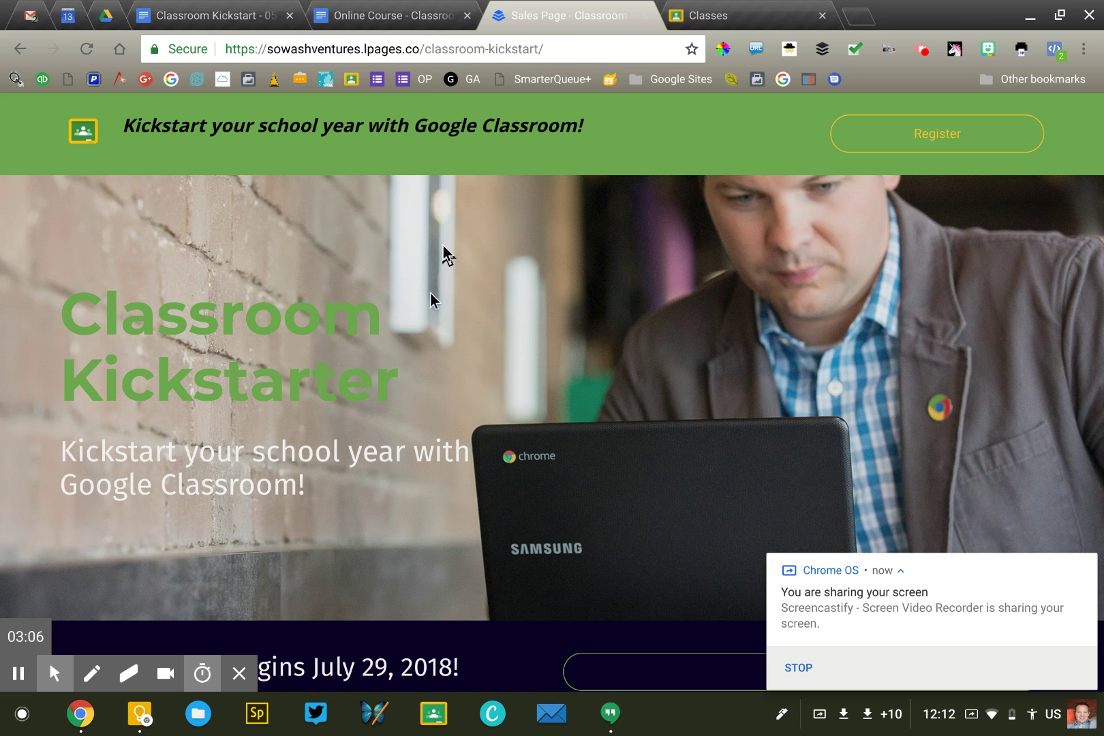
scroll(418, 358, "down", 4)
scroll(418, 358, "up", 3)
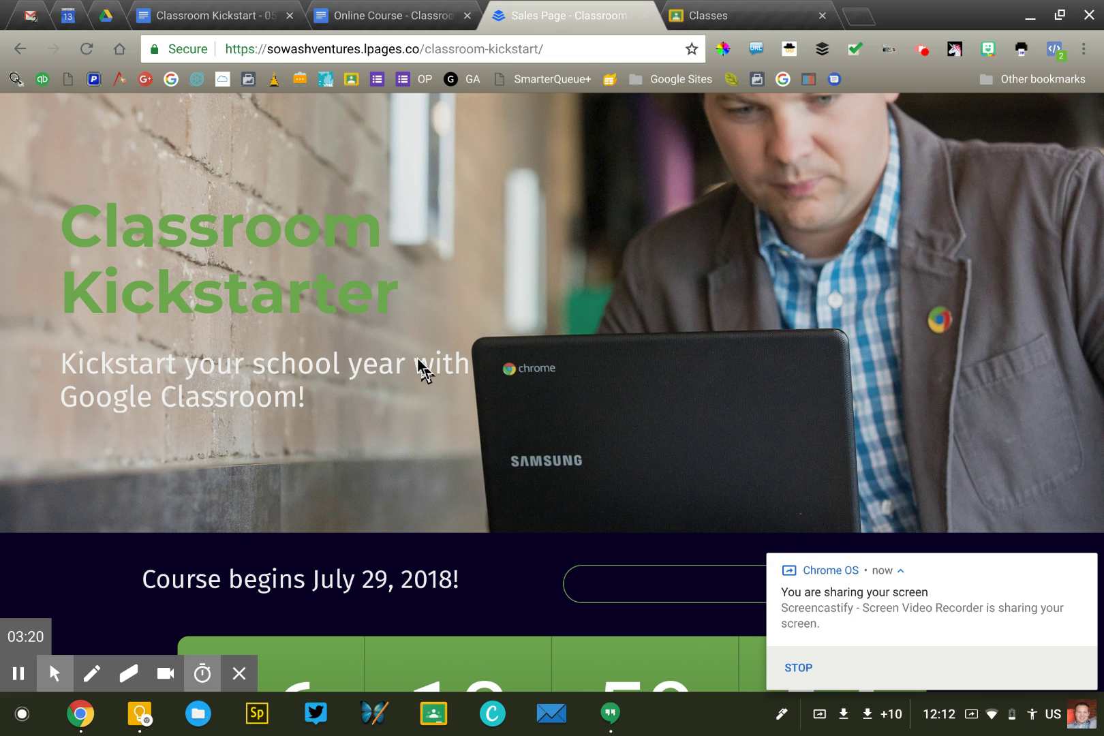
scroll(418, 359, "down", 3)
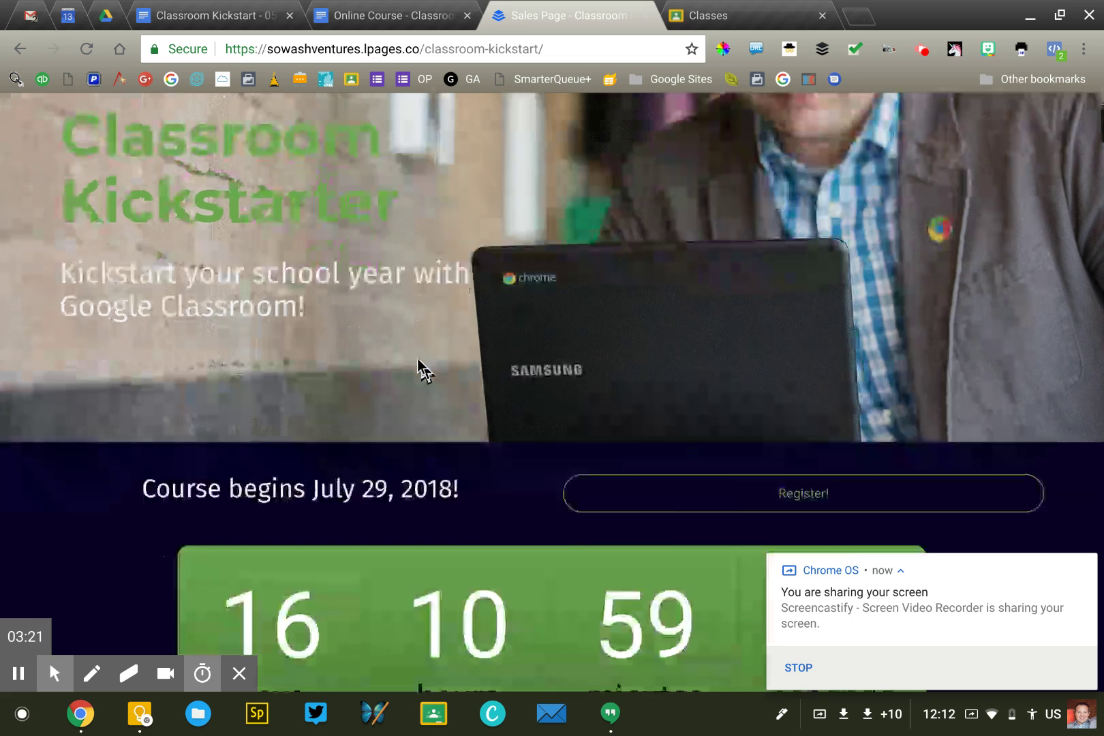
scroll(418, 358, "up", 1)
scroll(418, 359, "down", 4)
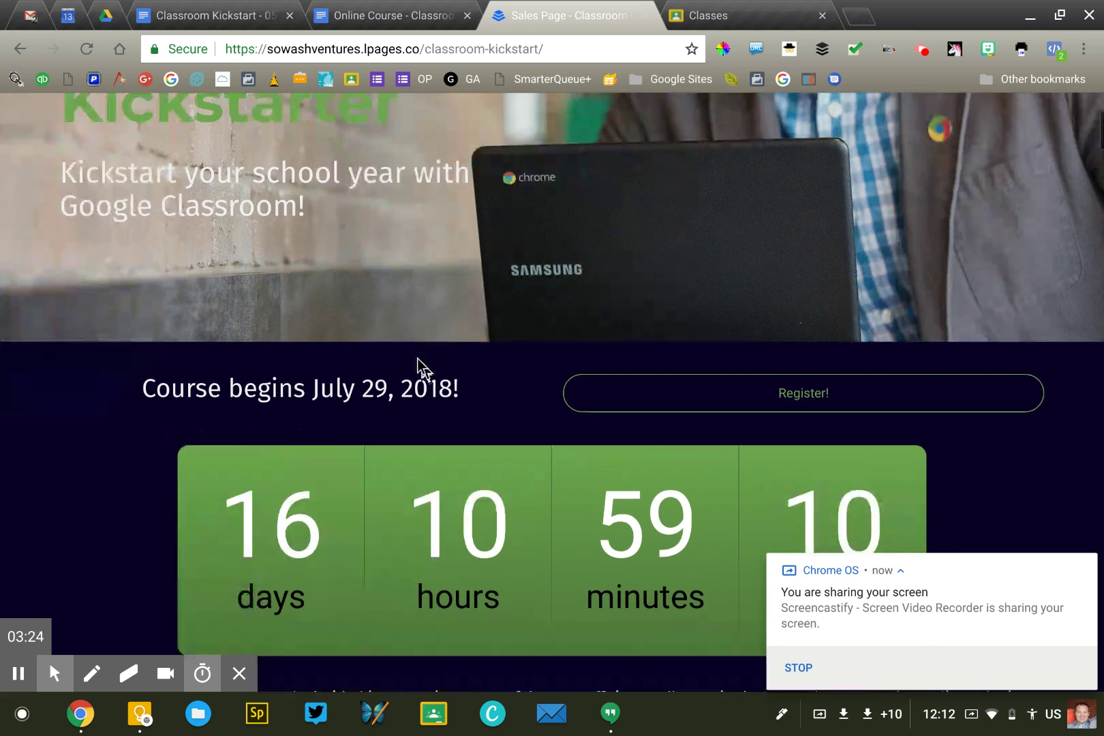
scroll(418, 359, "up", 3)
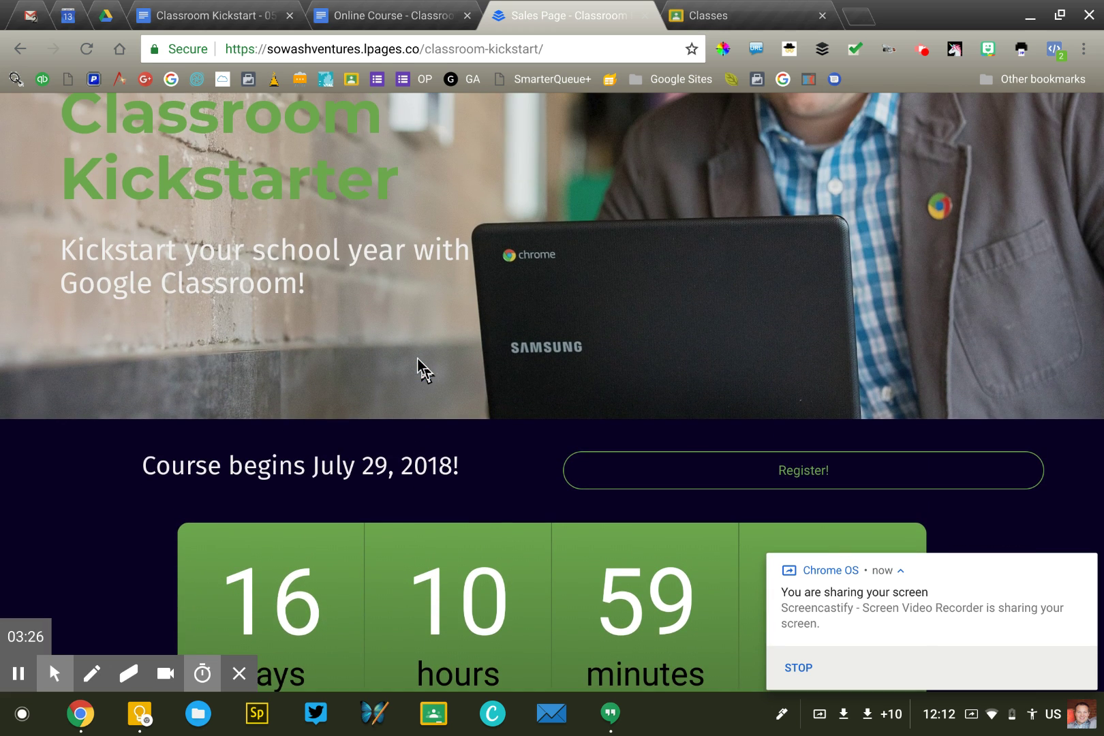
scroll(418, 359, "down", 4)
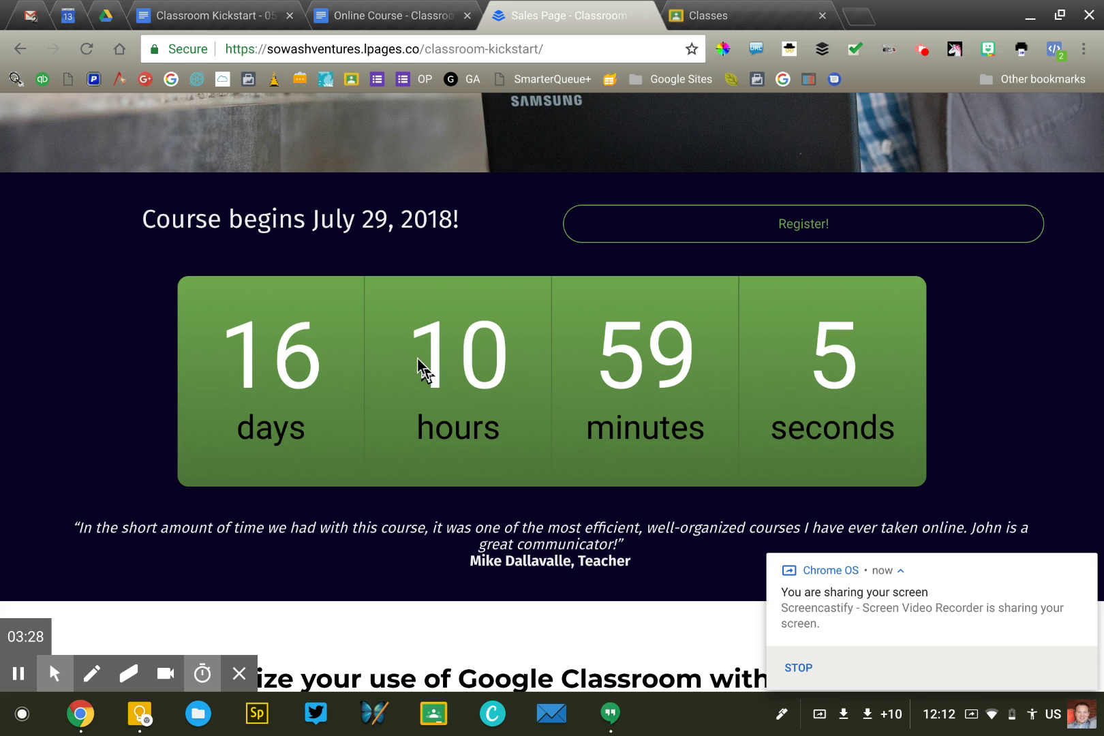
scroll(418, 358, "down", 1)
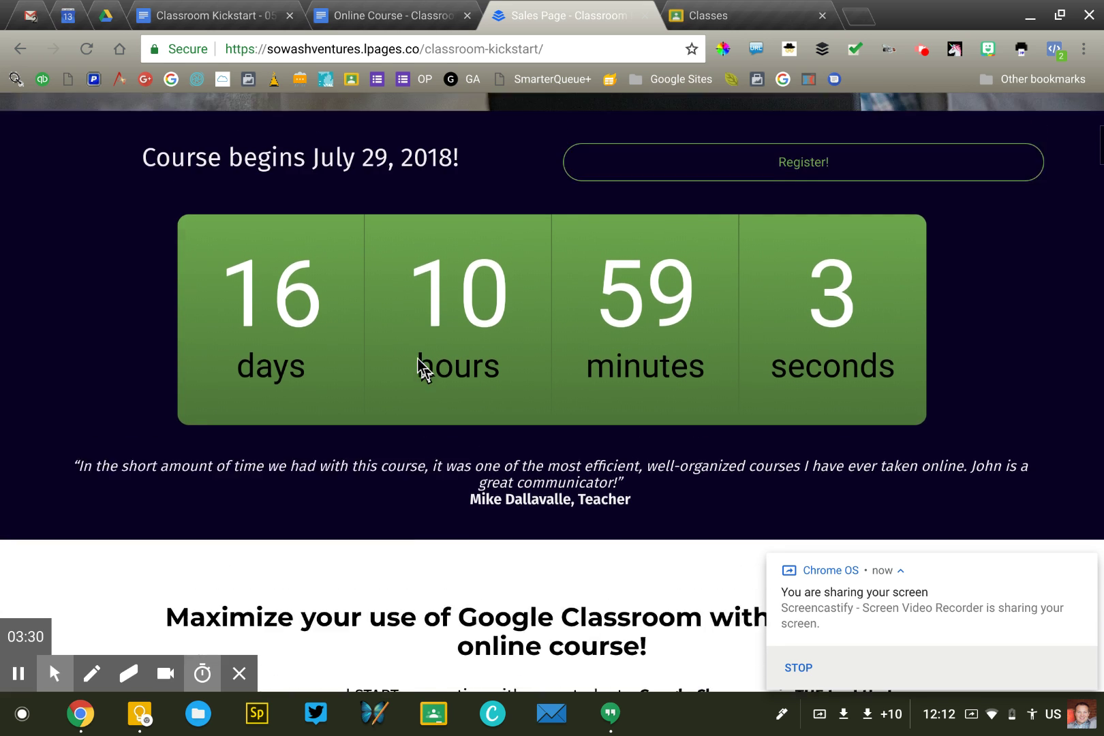
scroll(418, 357, "up", 8)
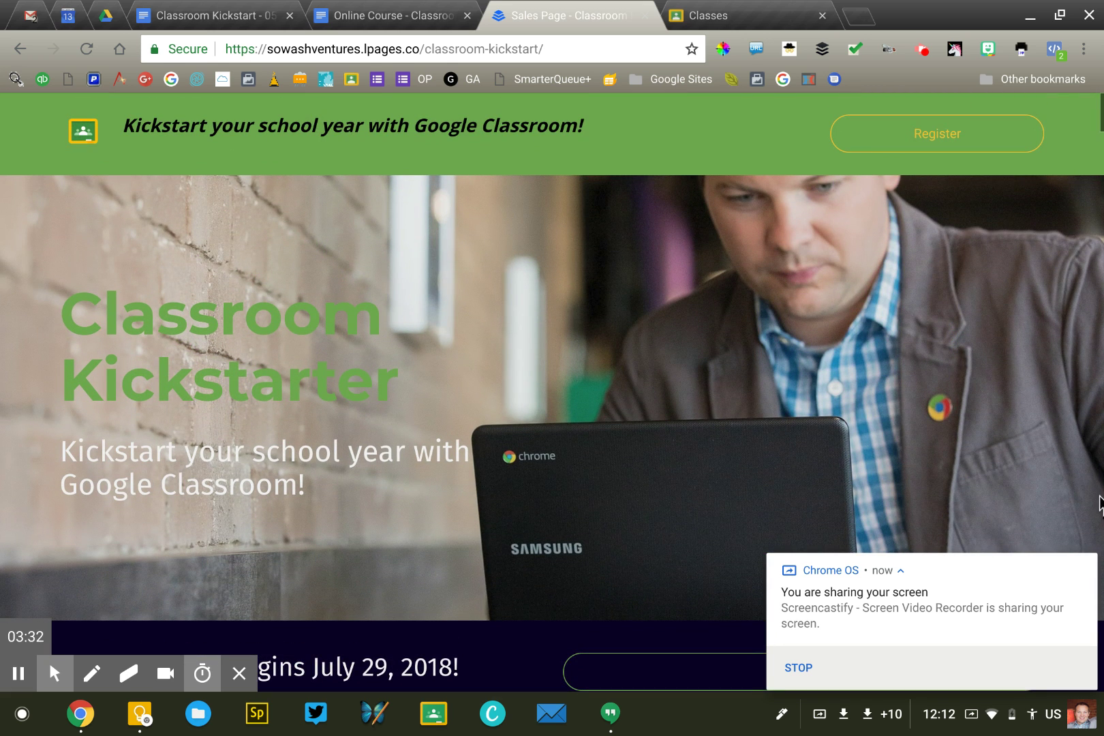
Step: Scroll down through the weekly outline and countdown, then jump back to the page top
left_click(1076, 571)
scroll(933, 553, "down", 10)
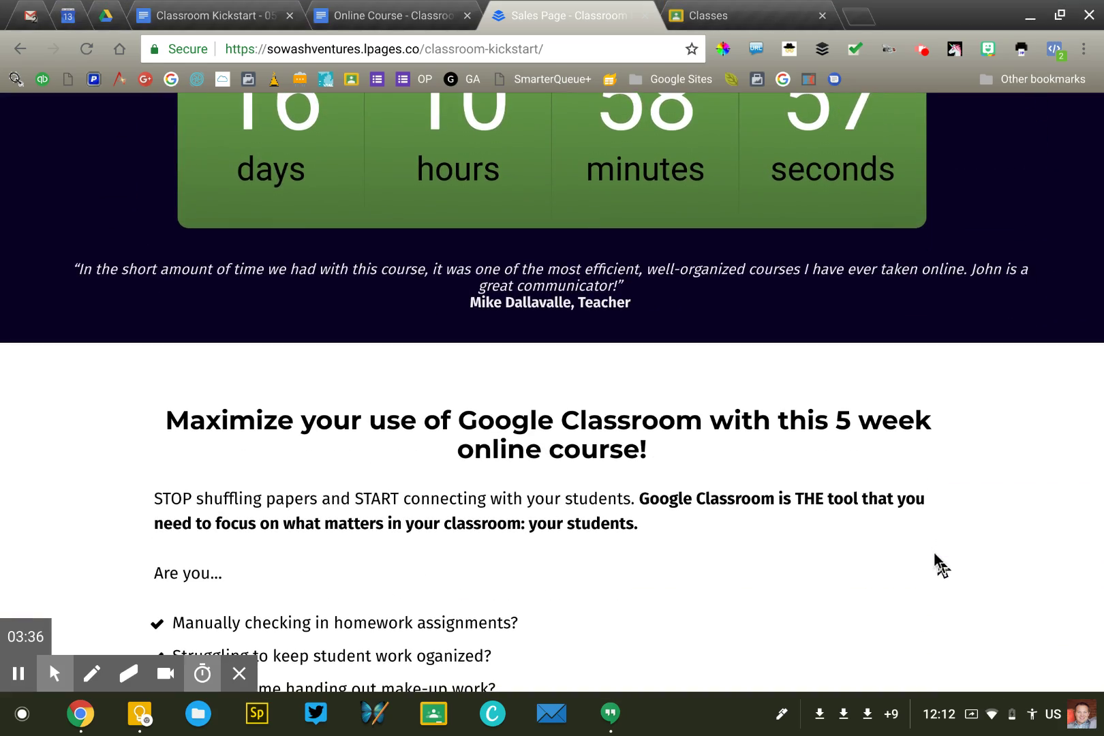
scroll(933, 553, "down", 5)
scroll(932, 552, "down", 13)
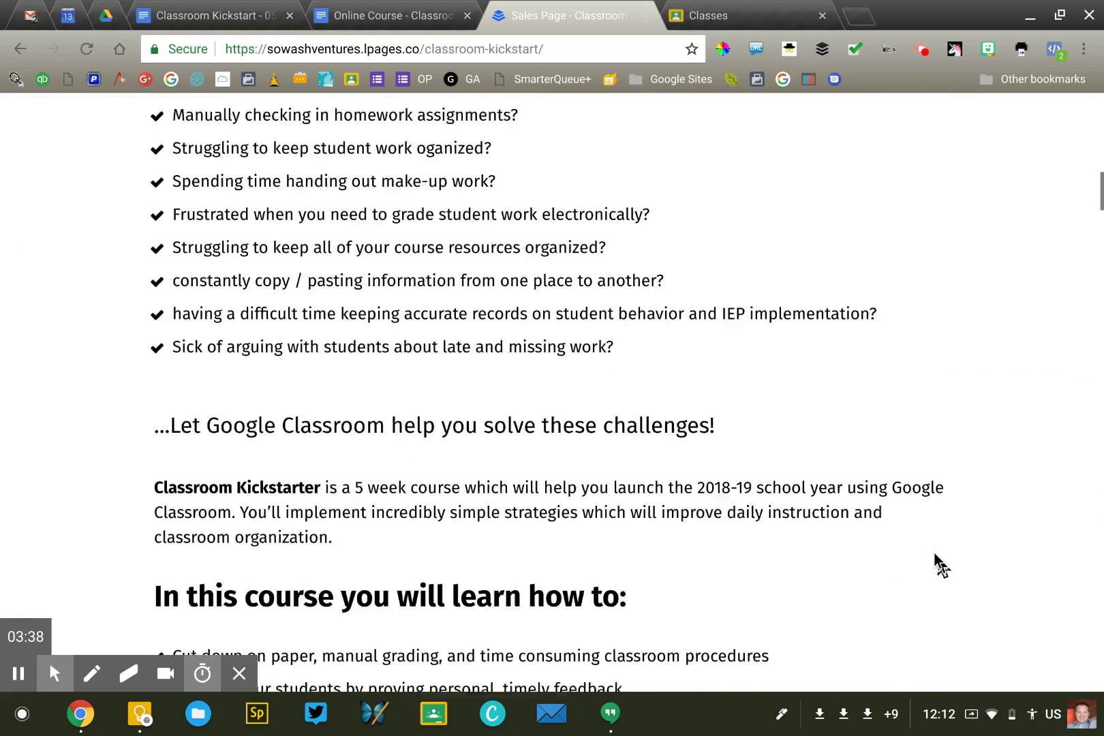
scroll(933, 553, "down", 13)
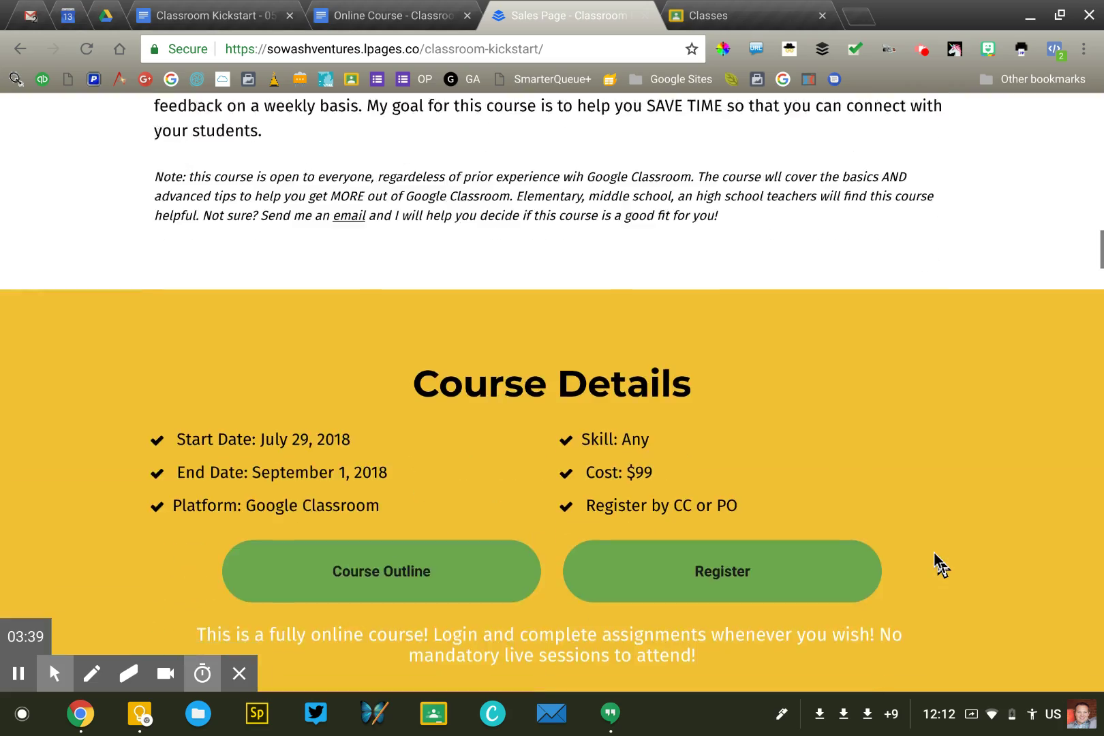
scroll(933, 552, "down", 5)
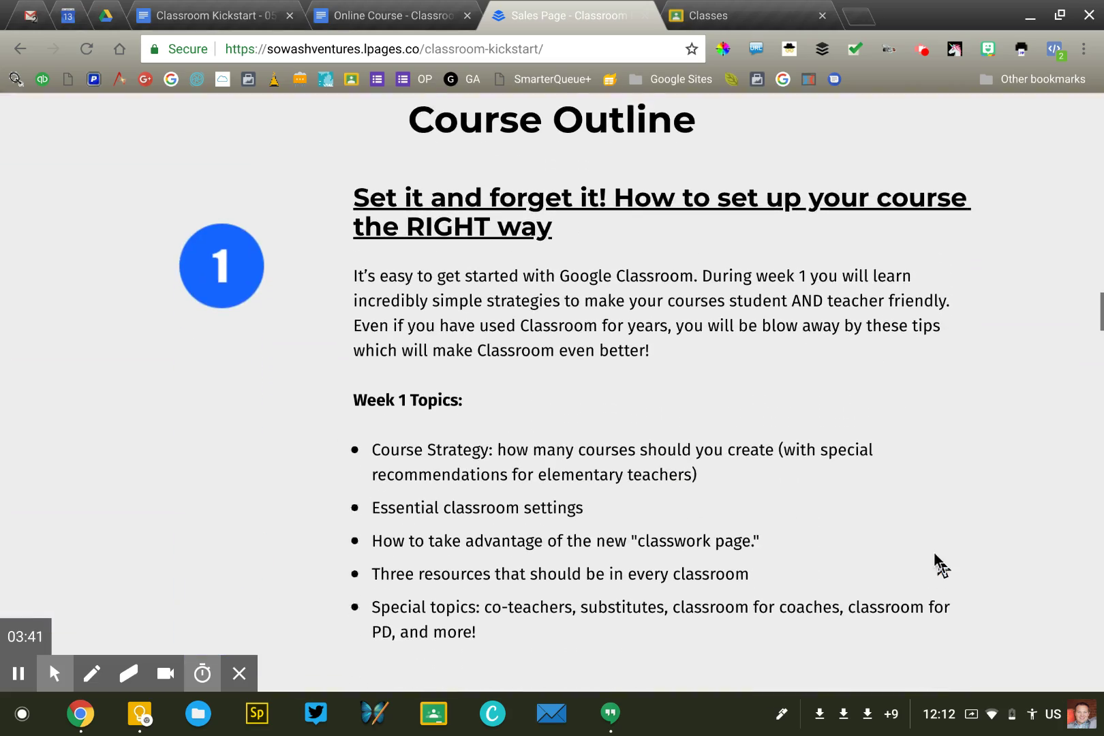
scroll(933, 553, "down", 5)
scroll(933, 553, "down", 10)
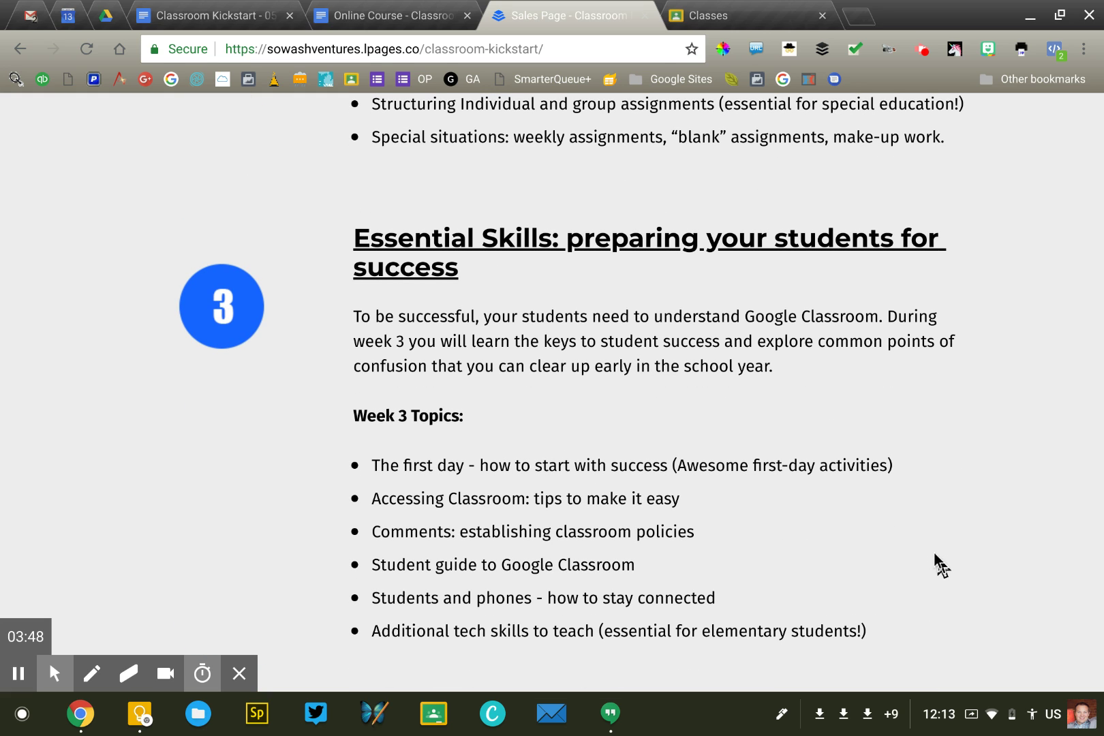
scroll(933, 553, "down", 15)
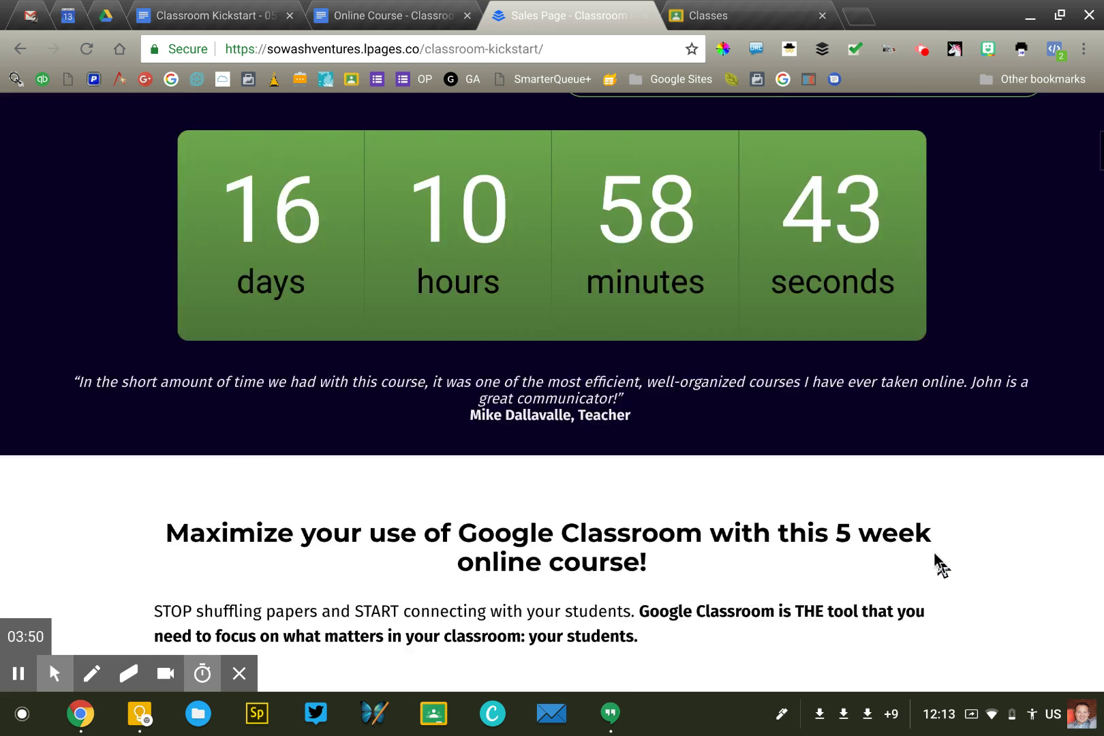
key("Home")
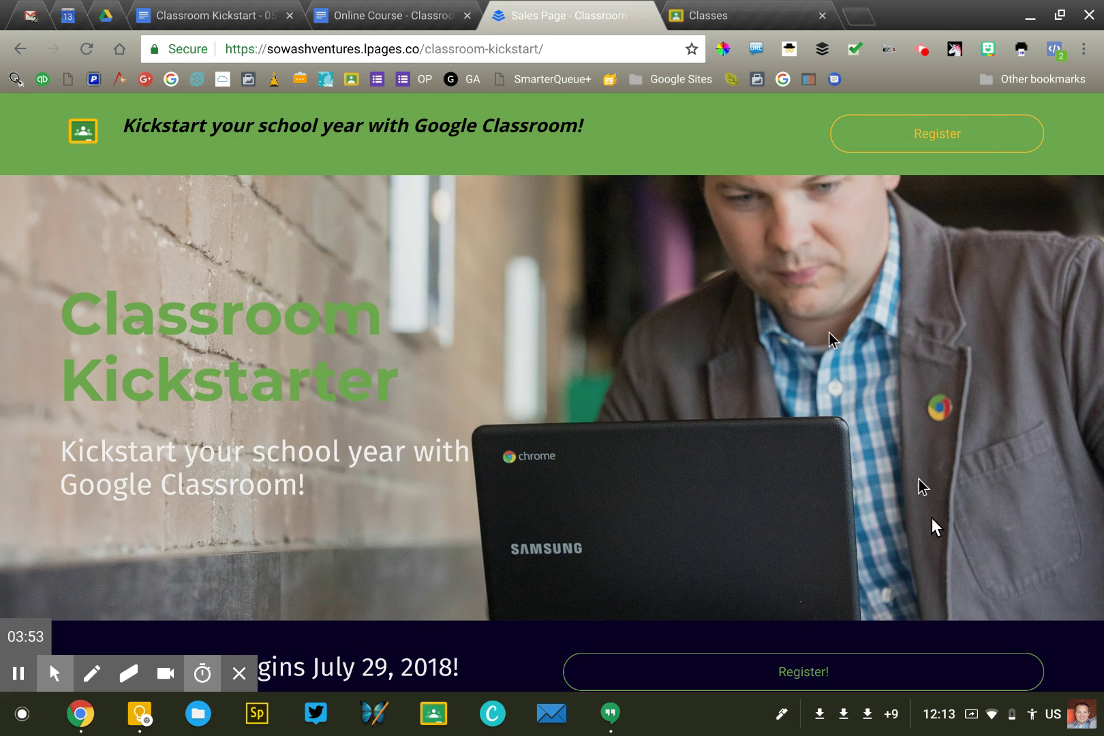
Step: Review the stream posts of the earlier Classroom Kickstart class
left_click(712, 15)
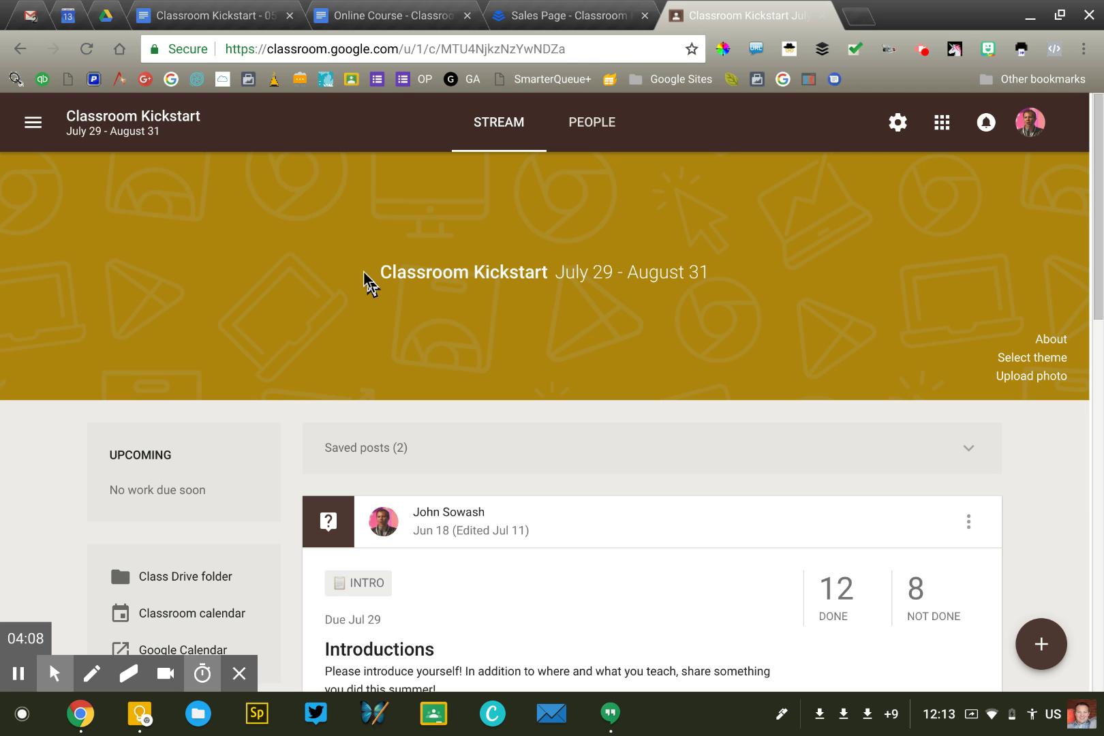
scroll(368, 280, "down", 2)
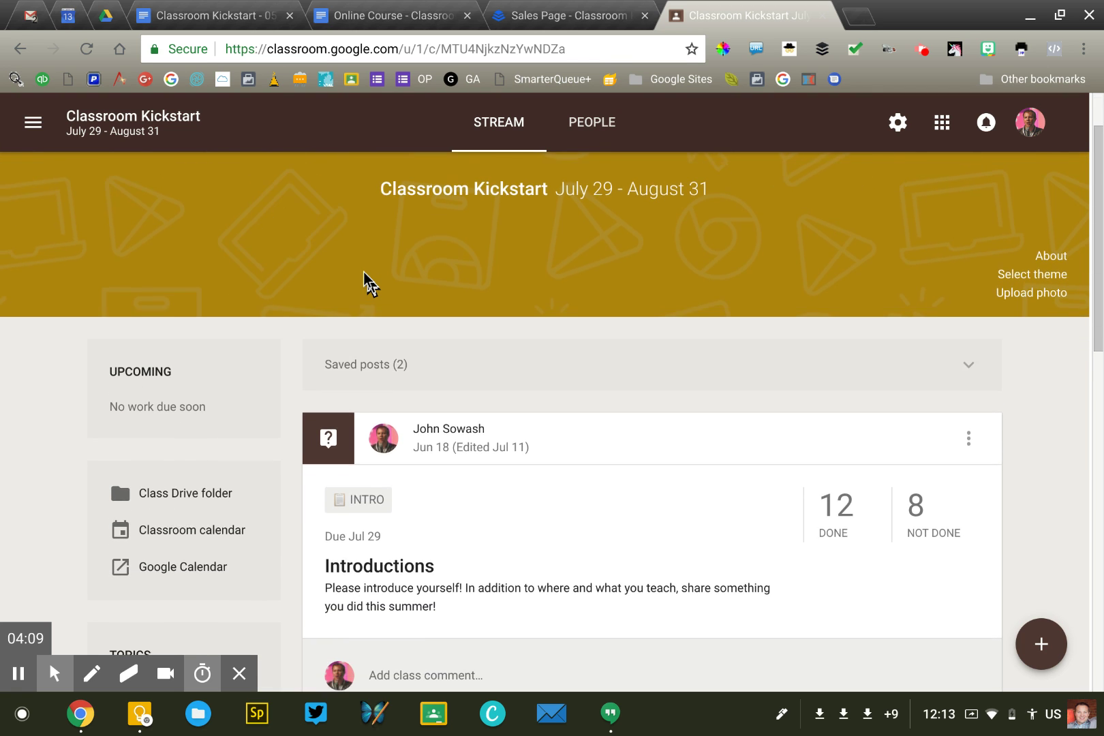
scroll(368, 280, "up", 2)
scroll(368, 280, "down", 10)
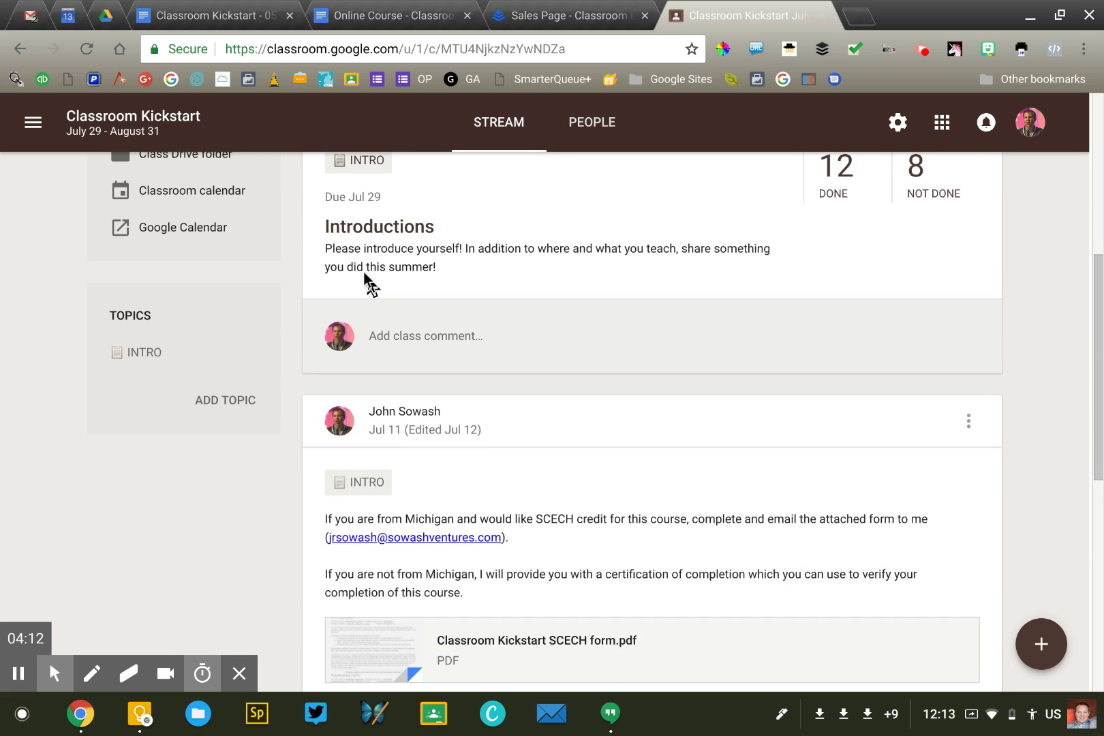
scroll(368, 279, "up", 6)
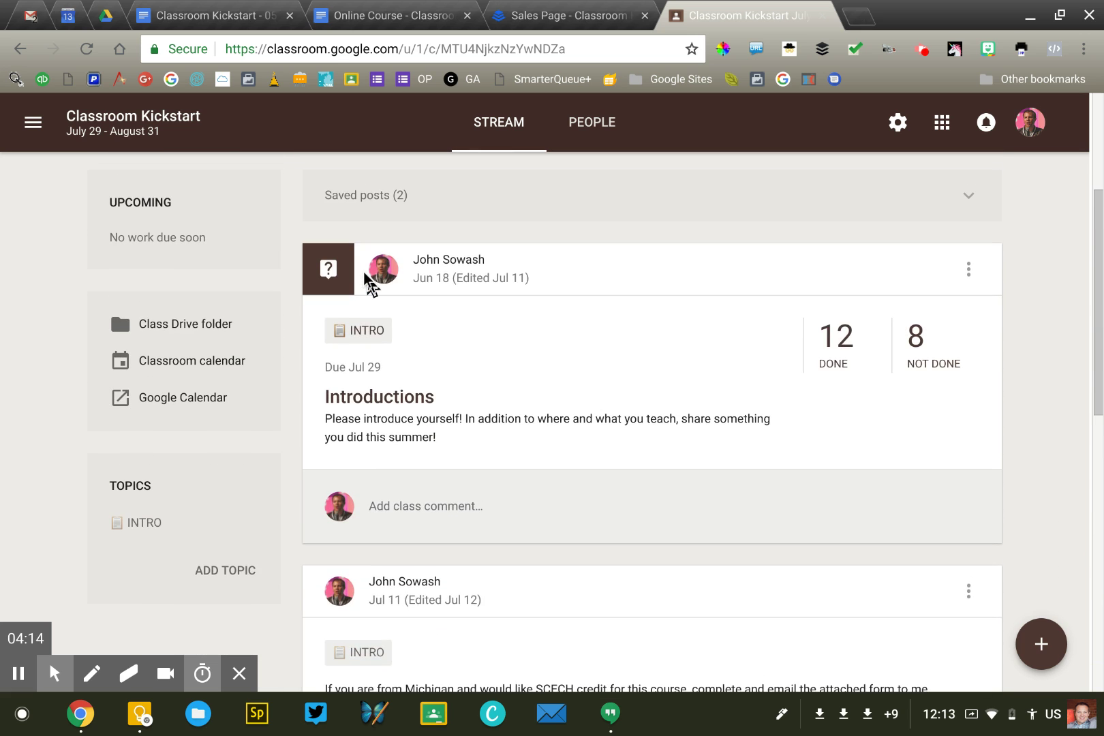
scroll(368, 279, "down", 3)
scroll(368, 281, "down", 7)
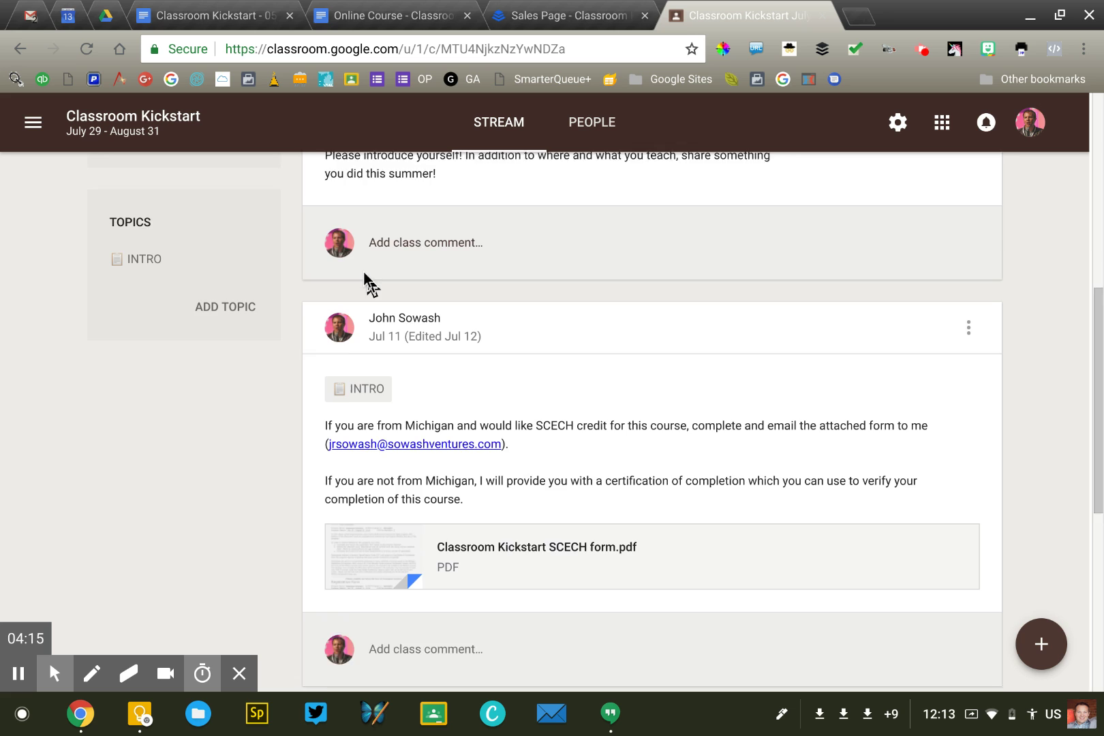
scroll(368, 281, "down", 1)
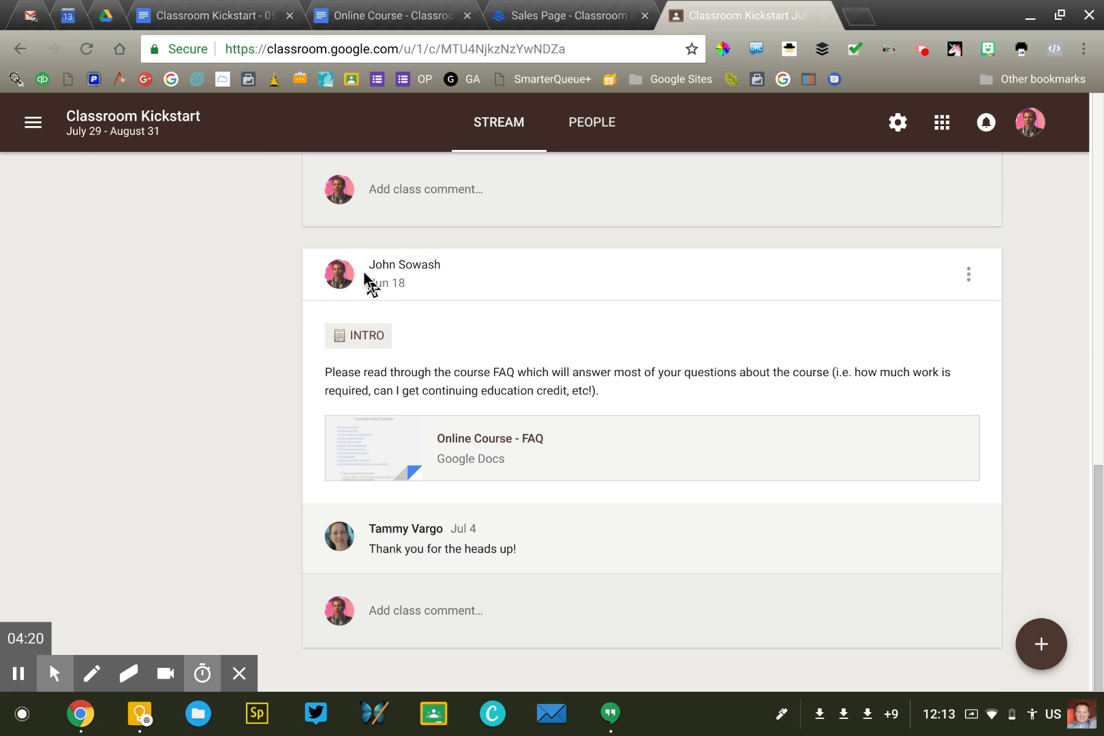
scroll(368, 281, "up", 13)
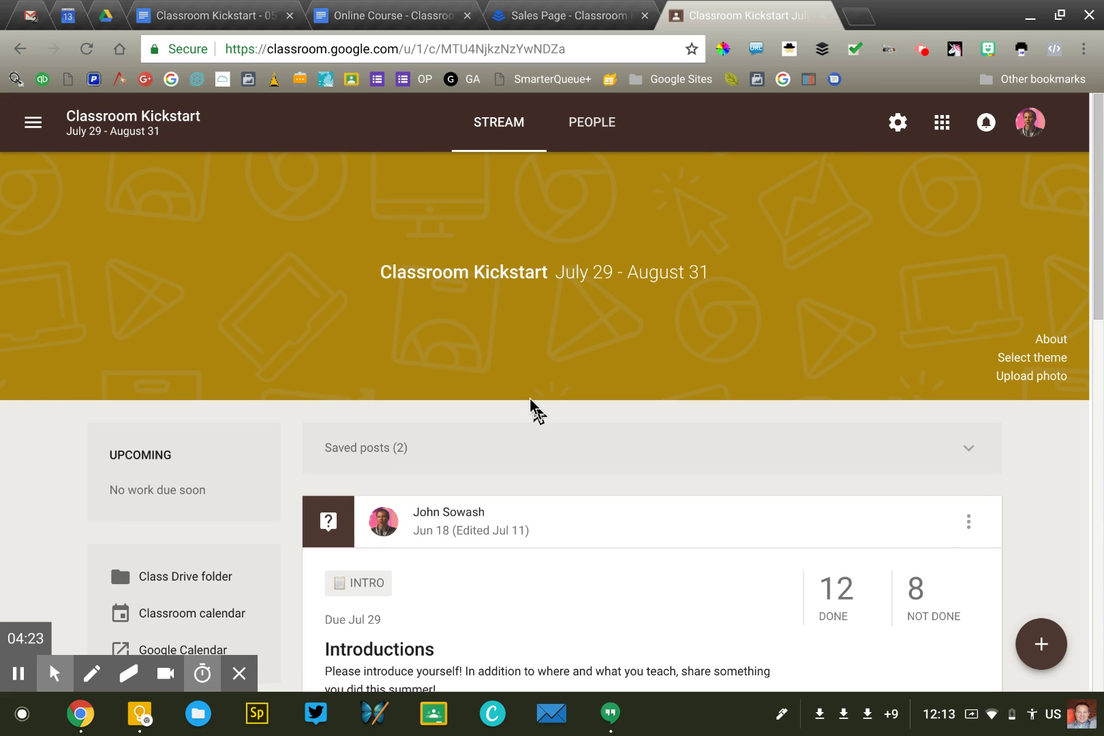
scroll(532, 409, "down", 2)
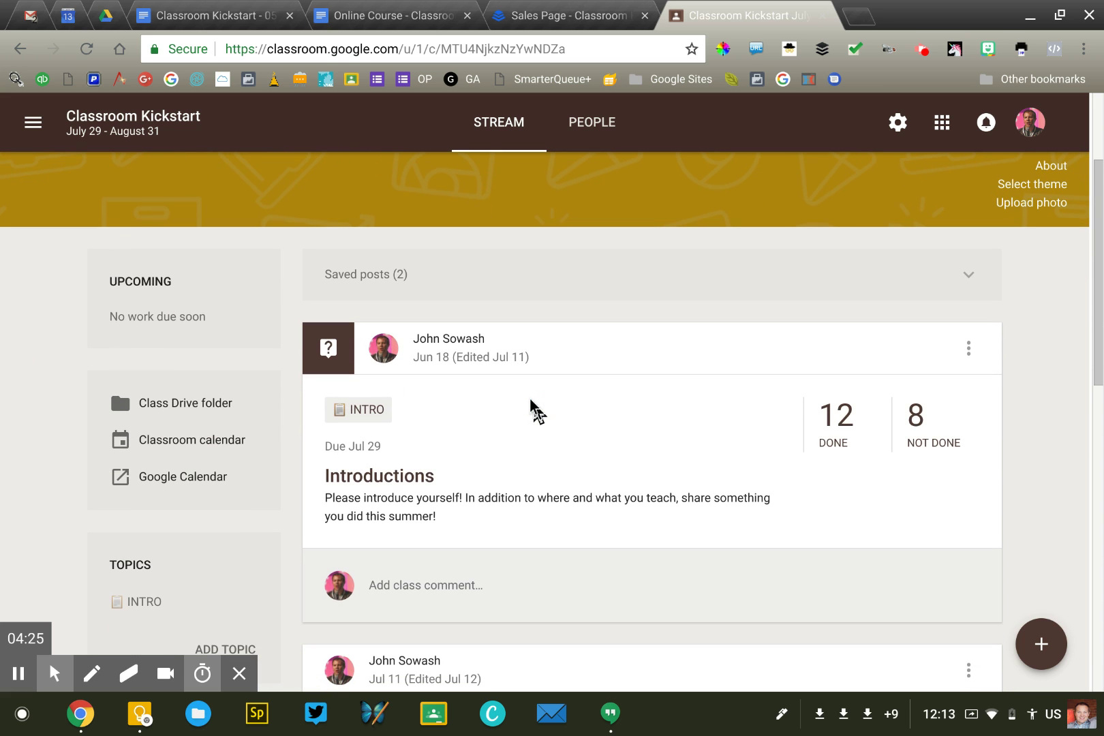
scroll(532, 408, "down", 1)
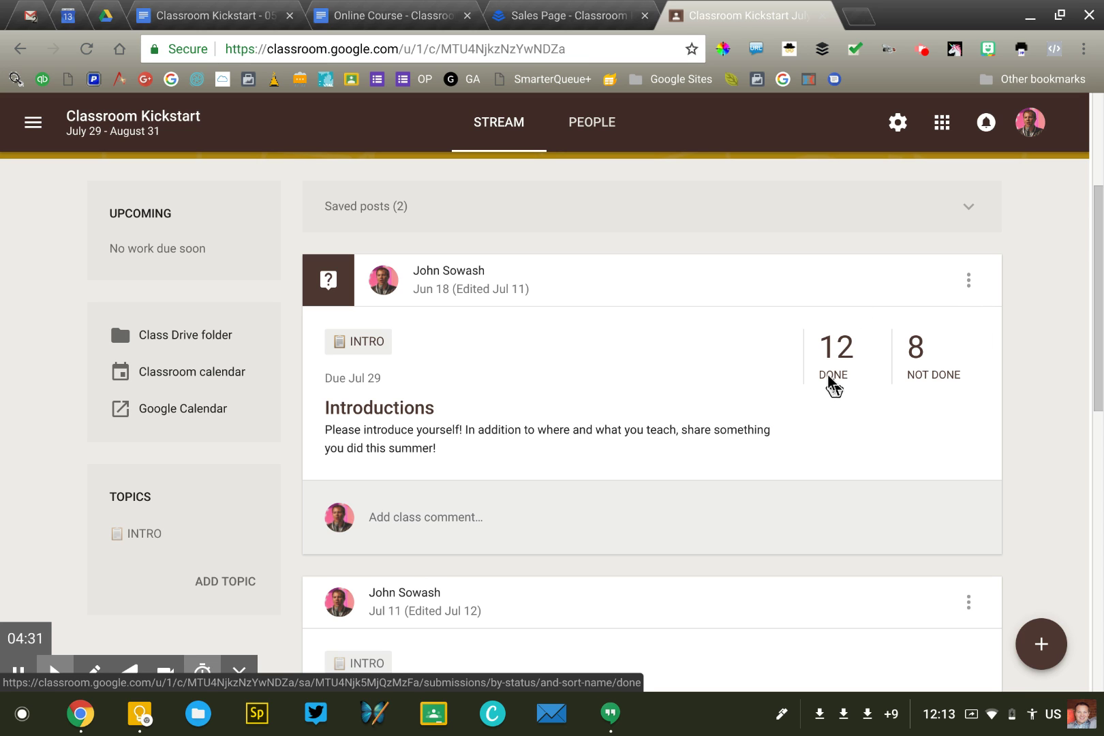
Step: Scroll back up and go to the Classroom home list of all classes
scroll(832, 387, "up", 1)
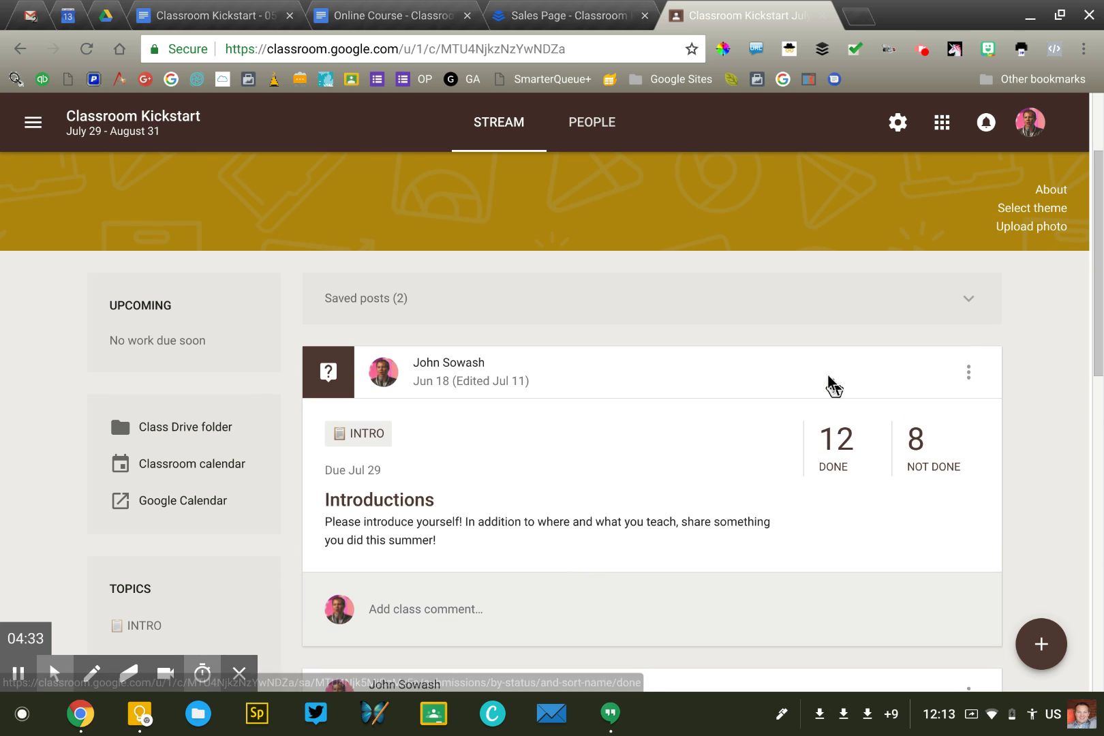
scroll(830, 385, "up", 2)
scroll(828, 384, "down", 4)
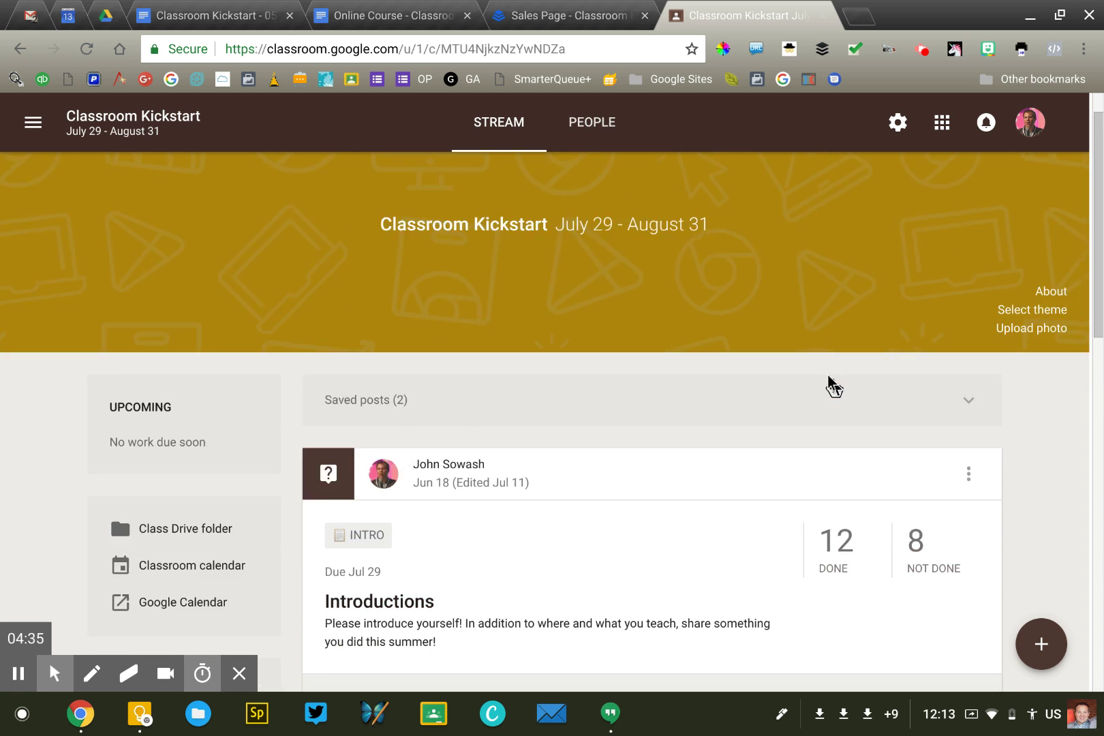
scroll(828, 384, "up", 4)
left_click(33, 123)
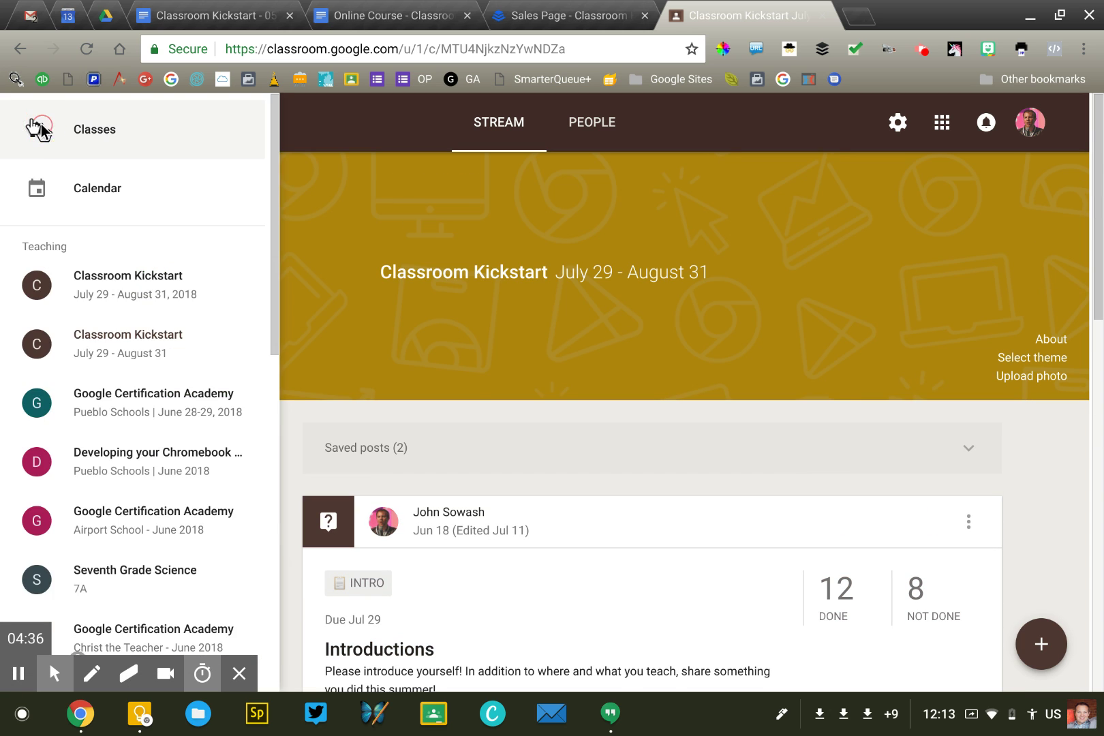
left_click(42, 132)
Step: Open the 2018 Classroom Kickstart class's Classwork and look over its Week 00 to Week 05 topics
left_click(79, 220)
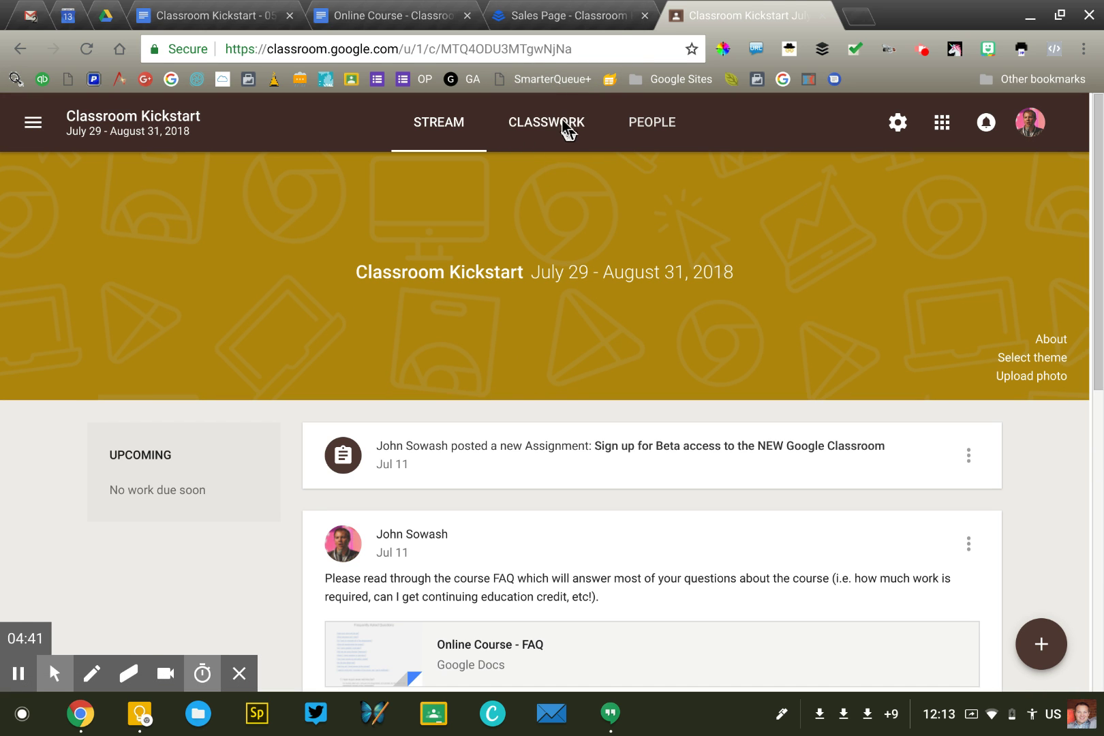
left_click(565, 124)
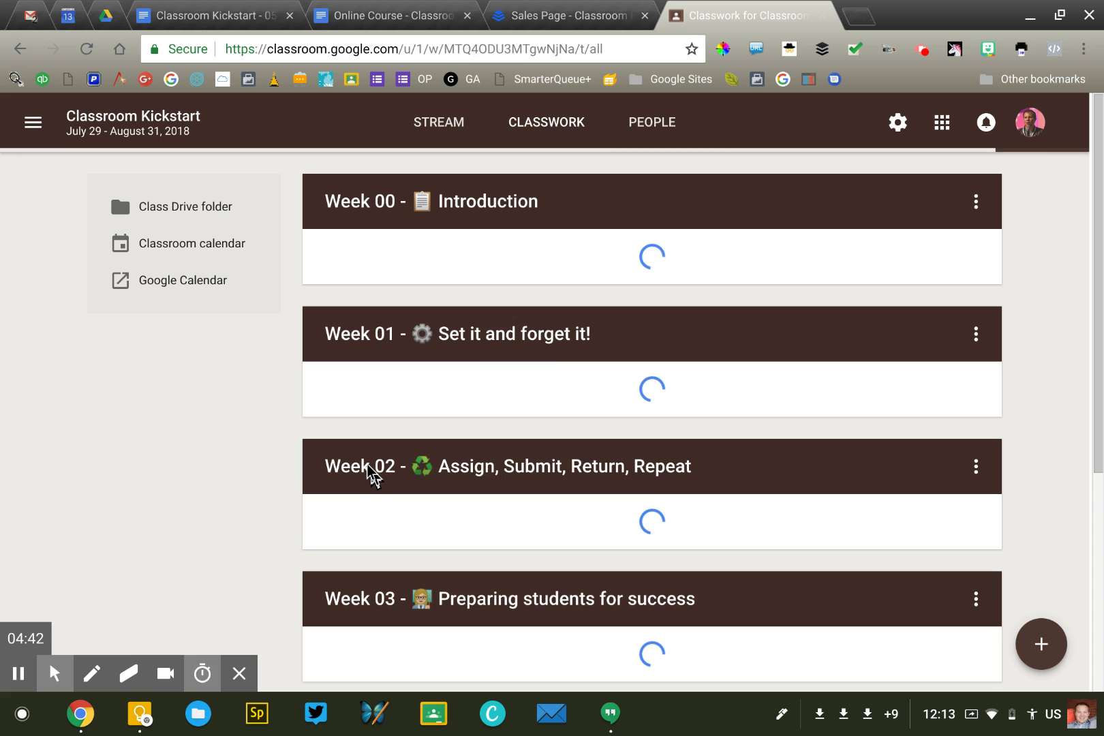
scroll(402, 449, "down", 7)
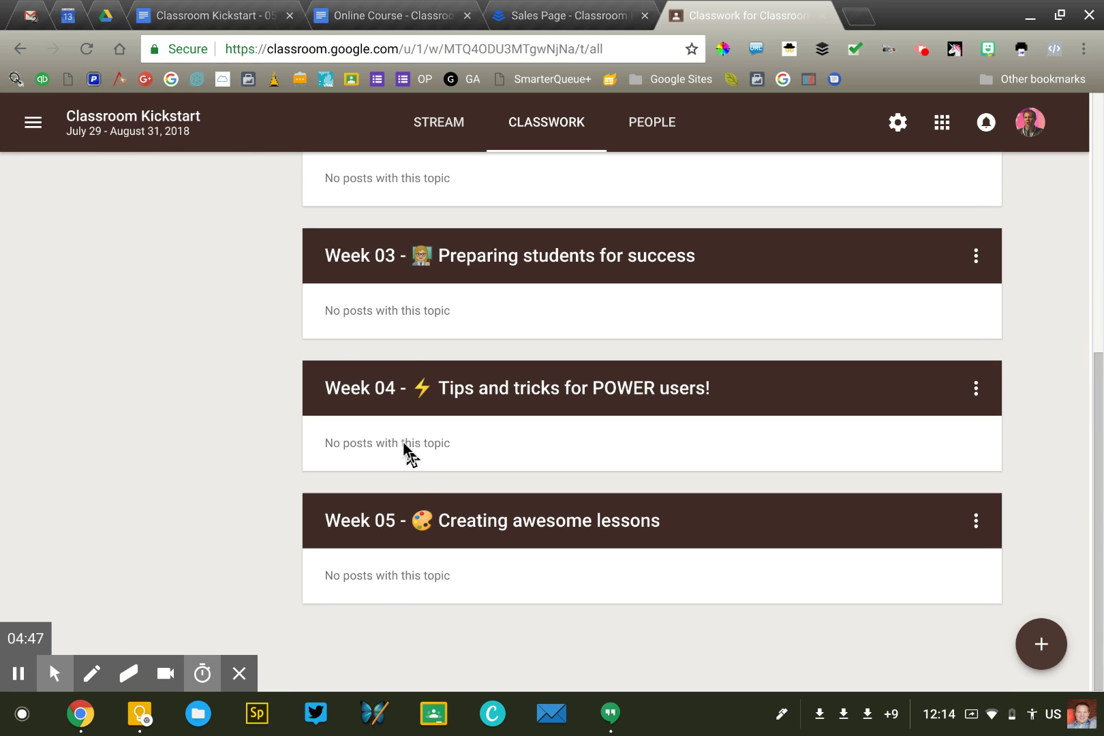
scroll(403, 442, "up", 2)
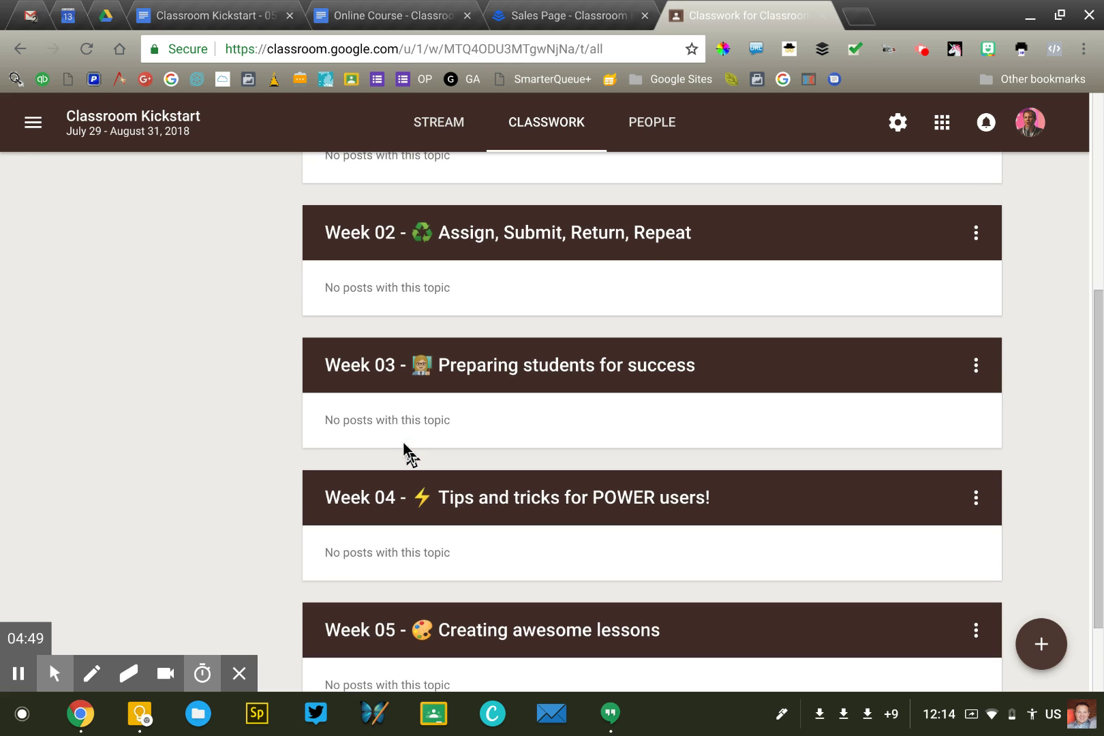
scroll(403, 442, "up", 5)
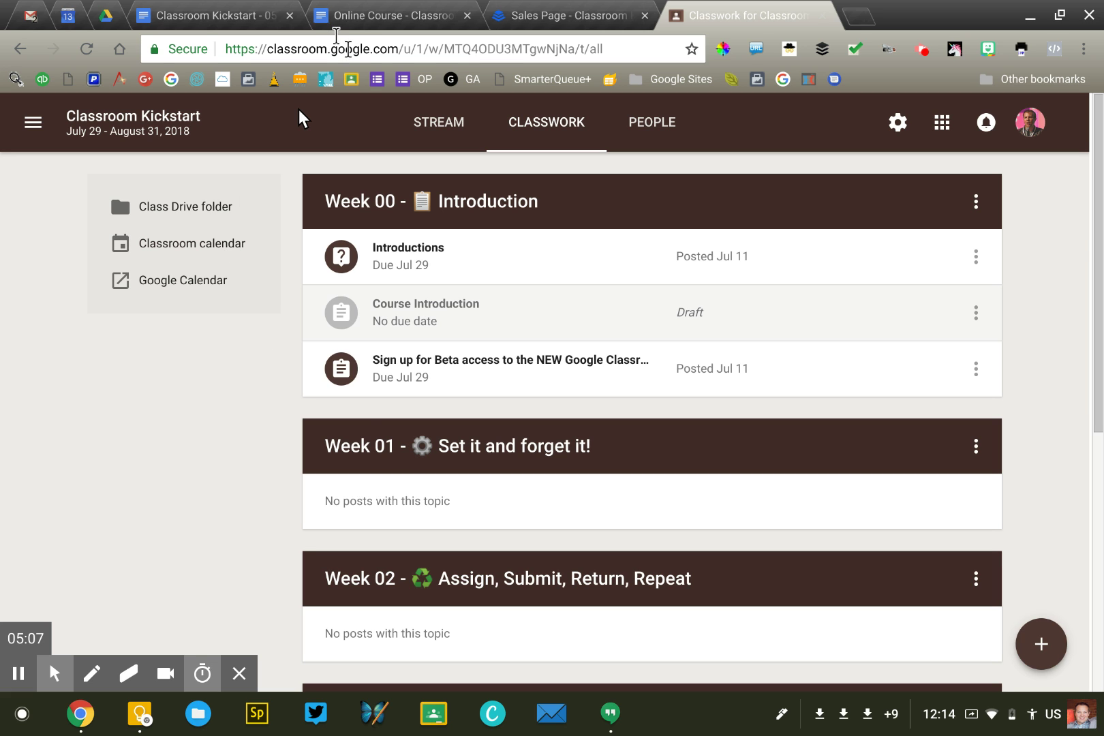
Step: Glance through the Master Outline course document
left_click(374, 14)
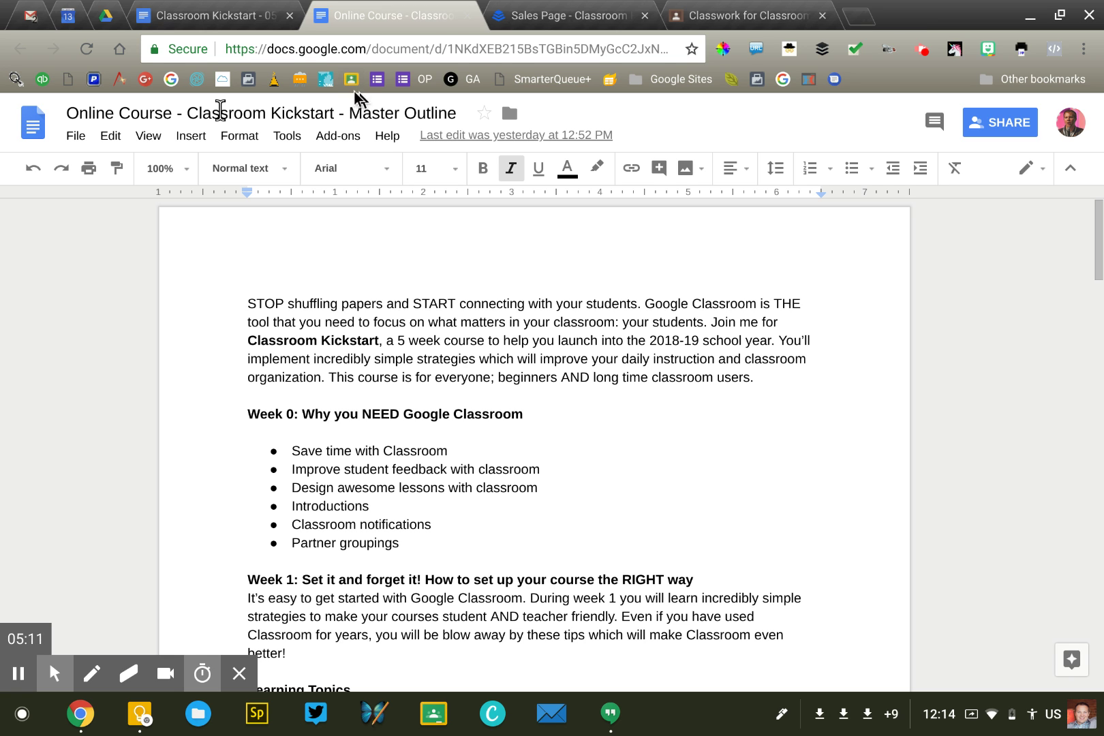
scroll(379, 250, "down", 4)
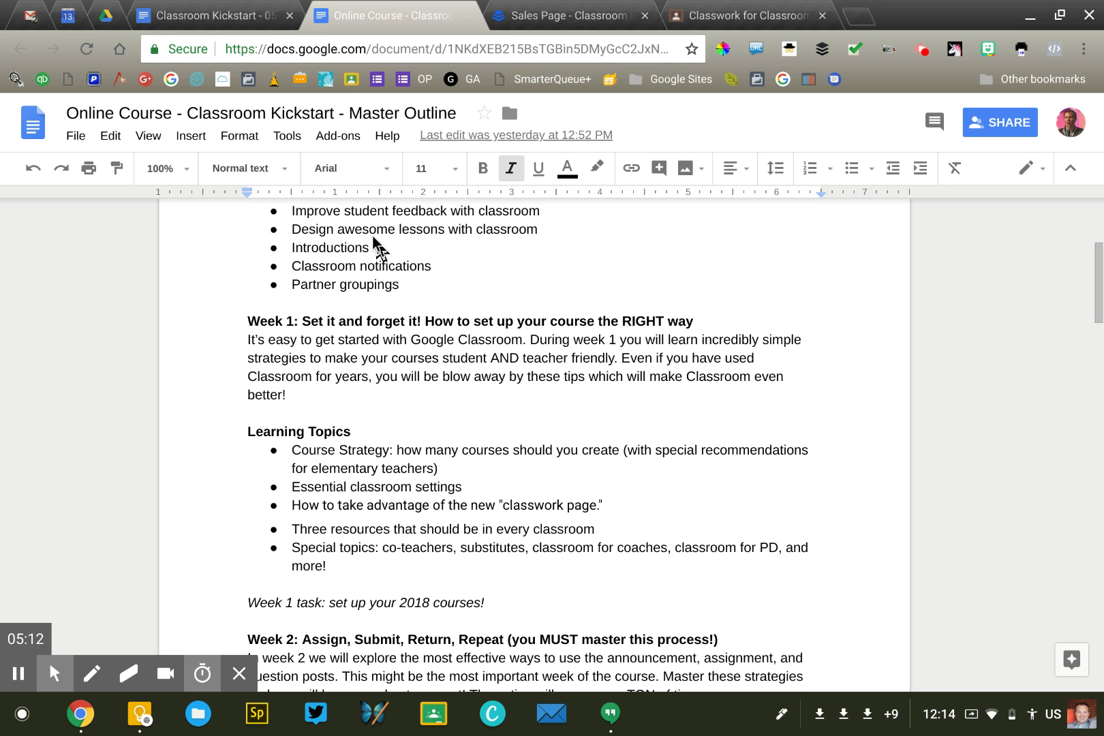
scroll(380, 249, "down", 2)
scroll(380, 249, "up", 1)
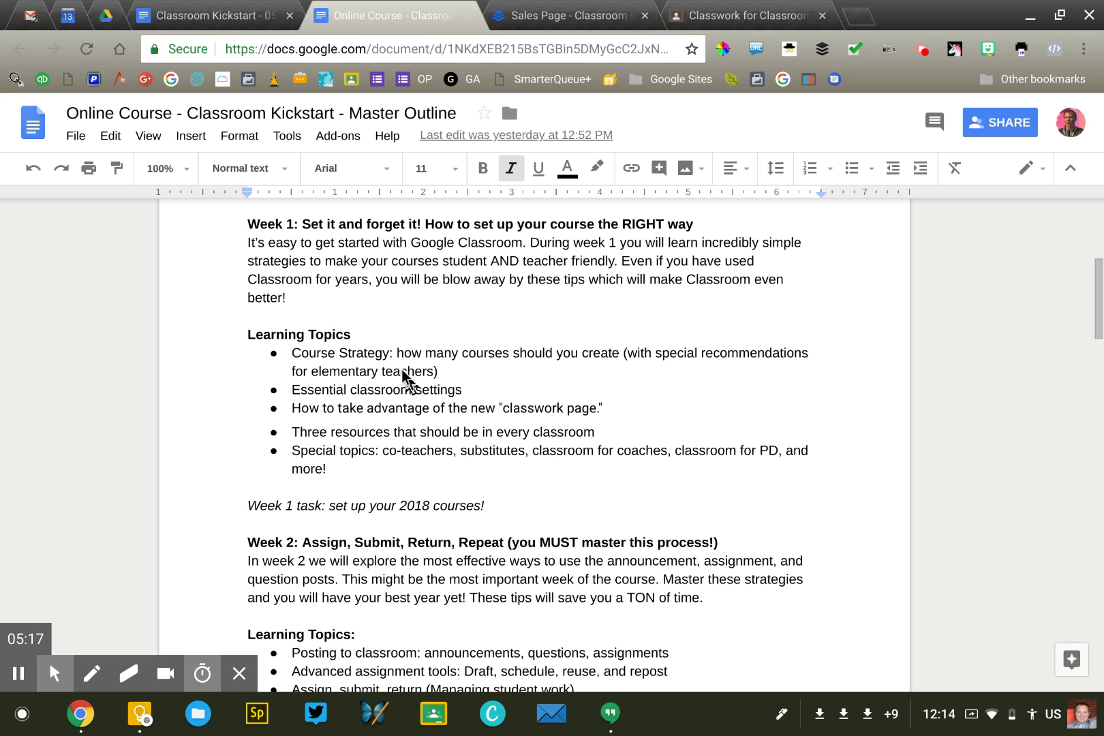
Step: Scroll through the Week 05 lesson document
left_click(238, 12)
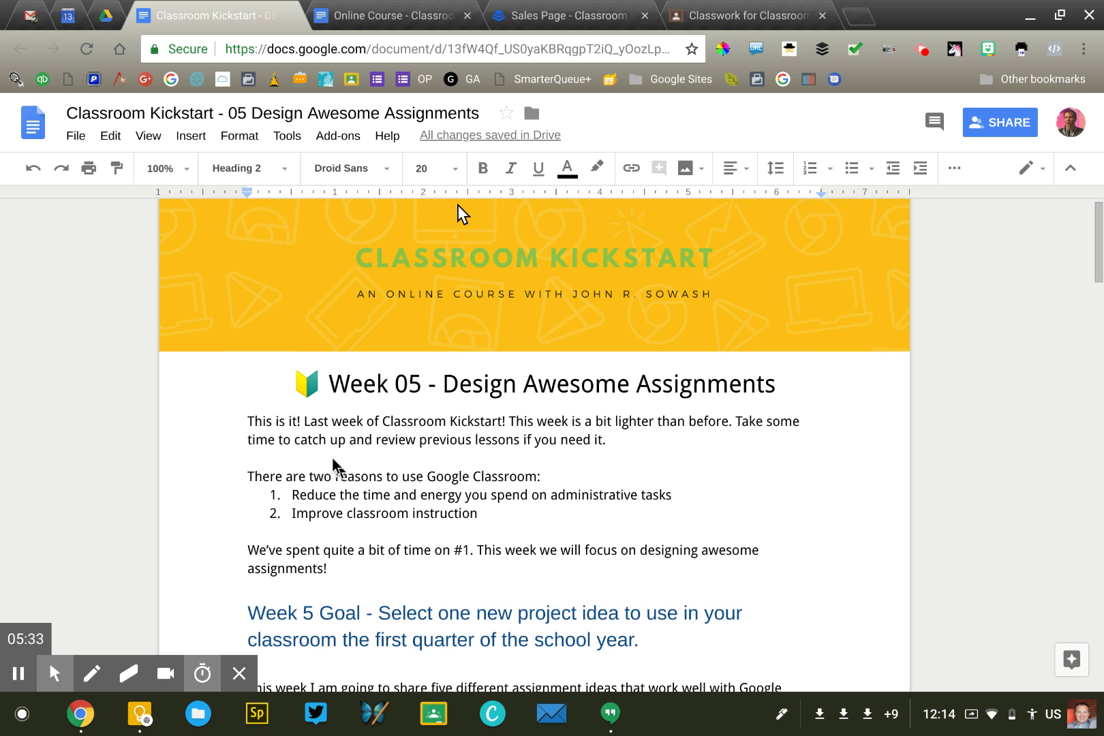
scroll(308, 576, "down", 5)
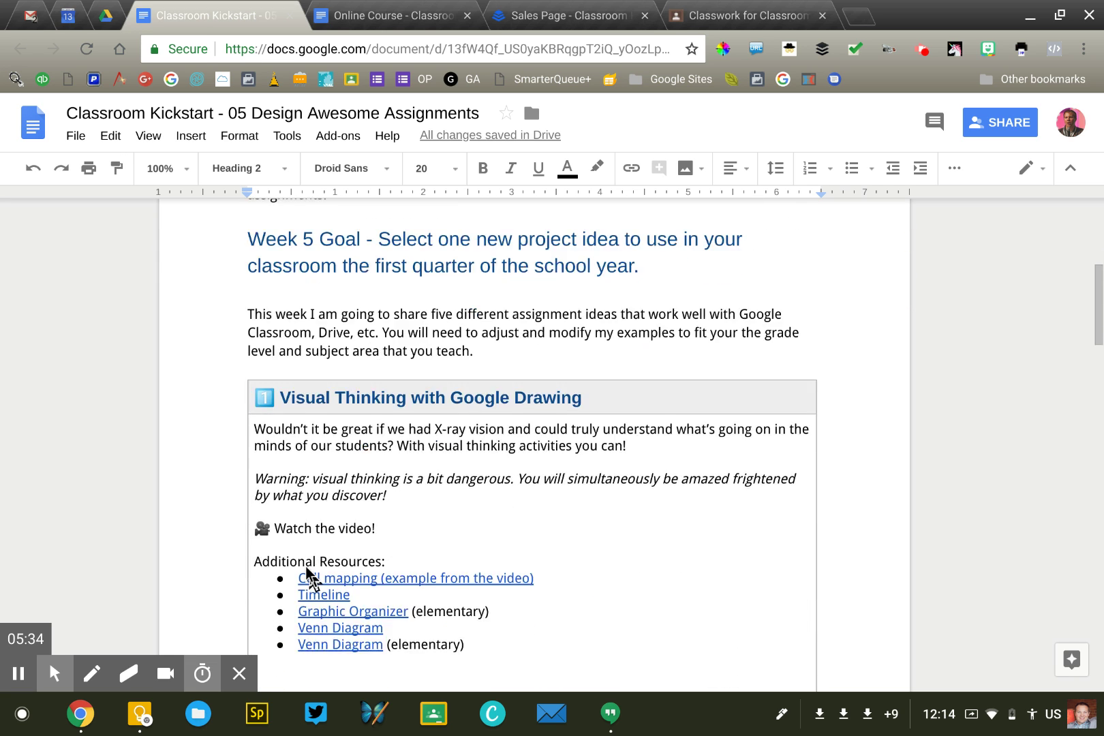
scroll(305, 567, "down", 13)
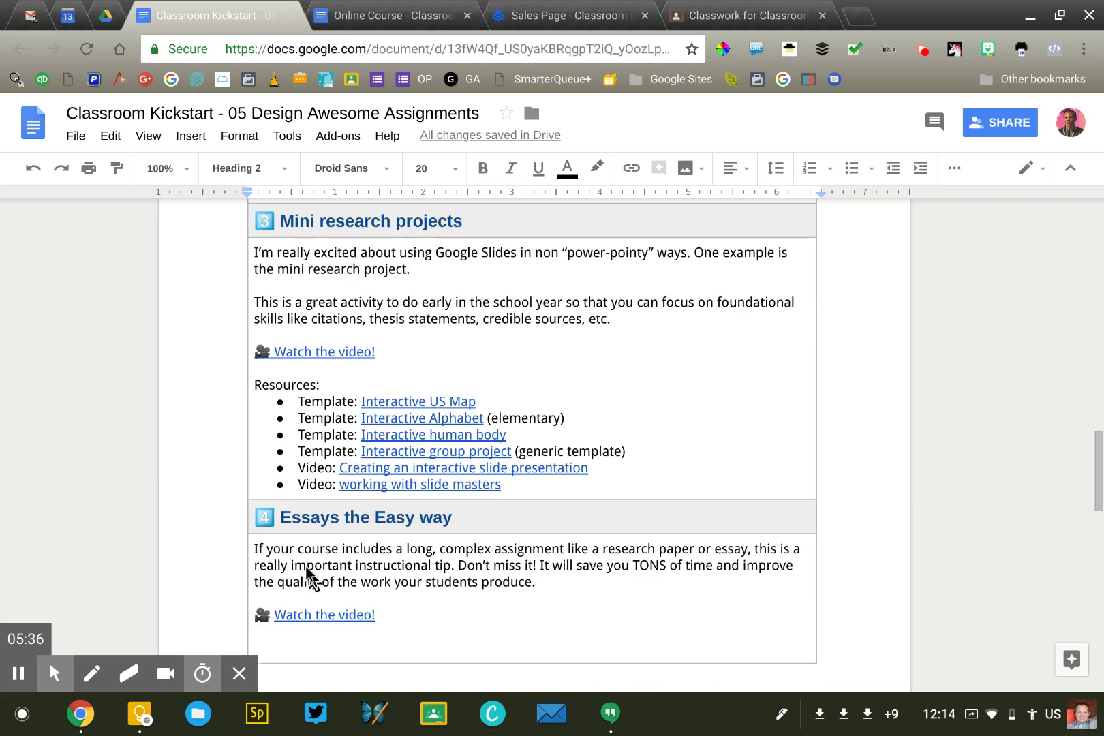
scroll(306, 567, "down", 2)
scroll(306, 567, "up", 20)
scroll(305, 567, "up", 1)
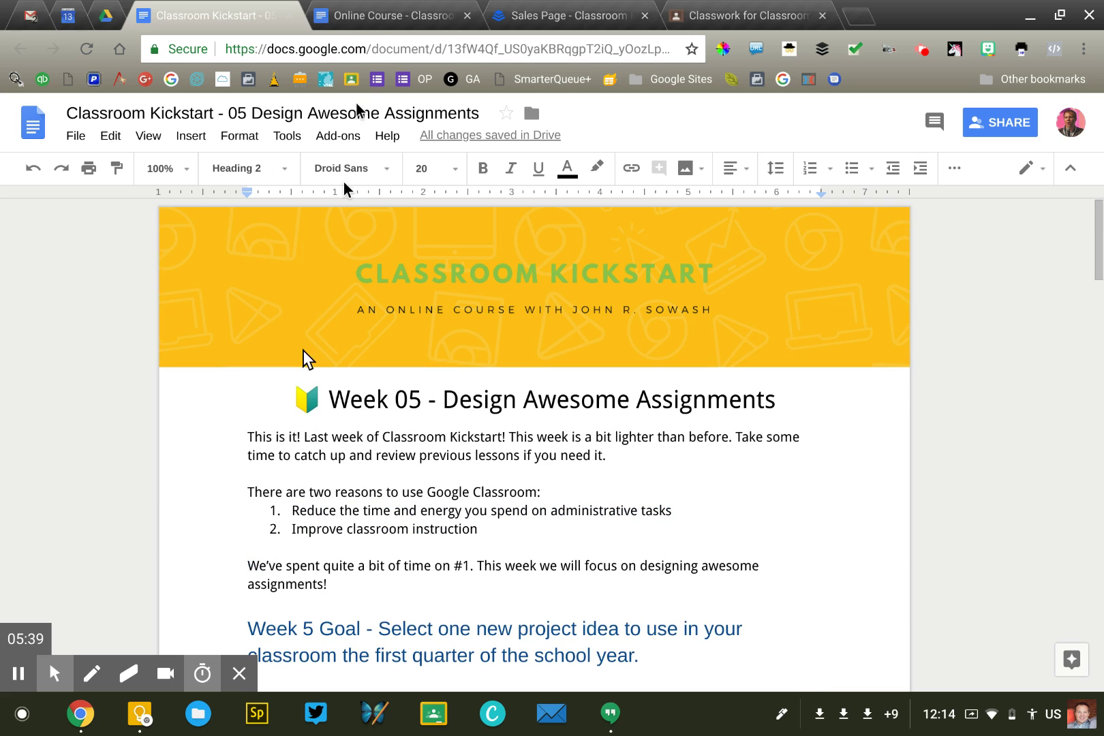
Step: Return to the Master Outline at its Week 5: Design awesome classroom assignments section
left_click(375, 24)
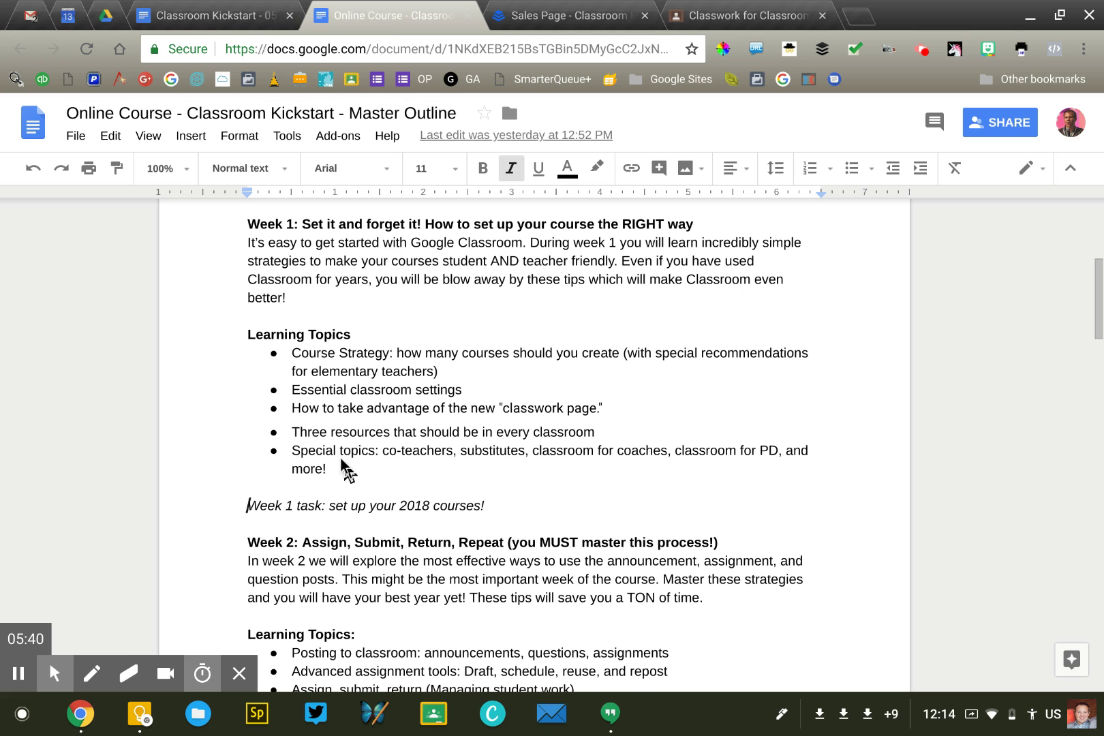
scroll(342, 469, "down", 20)
scroll(343, 469, "up", 6)
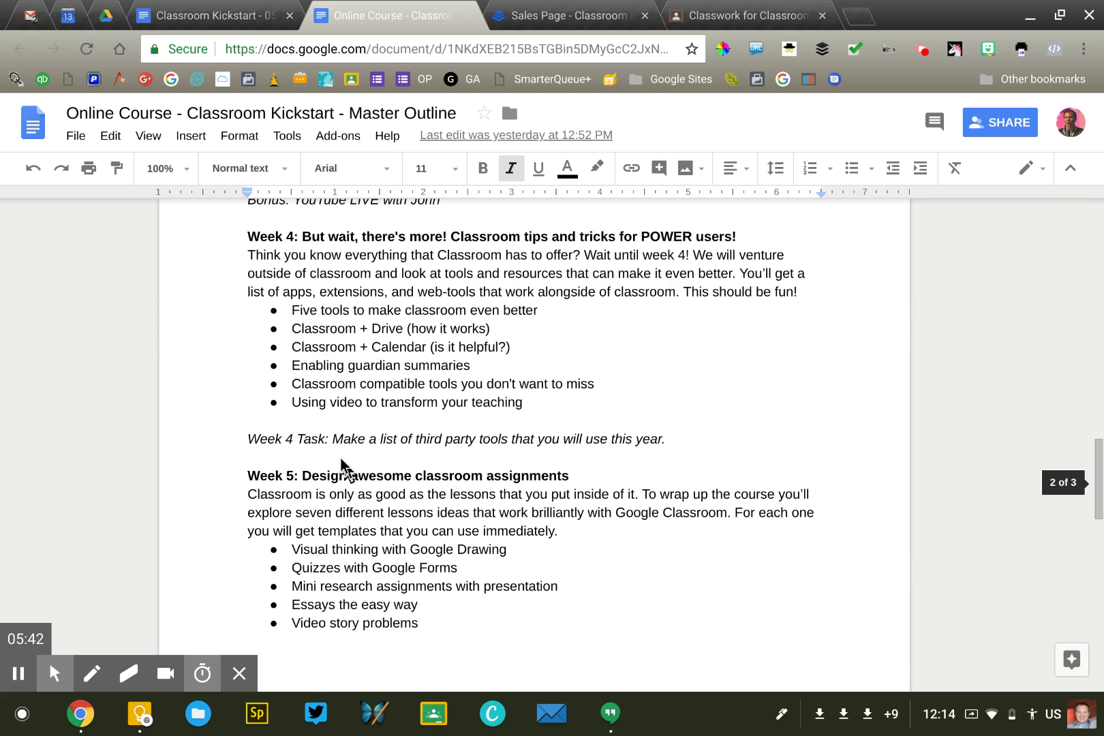
scroll(343, 469, "down", 2)
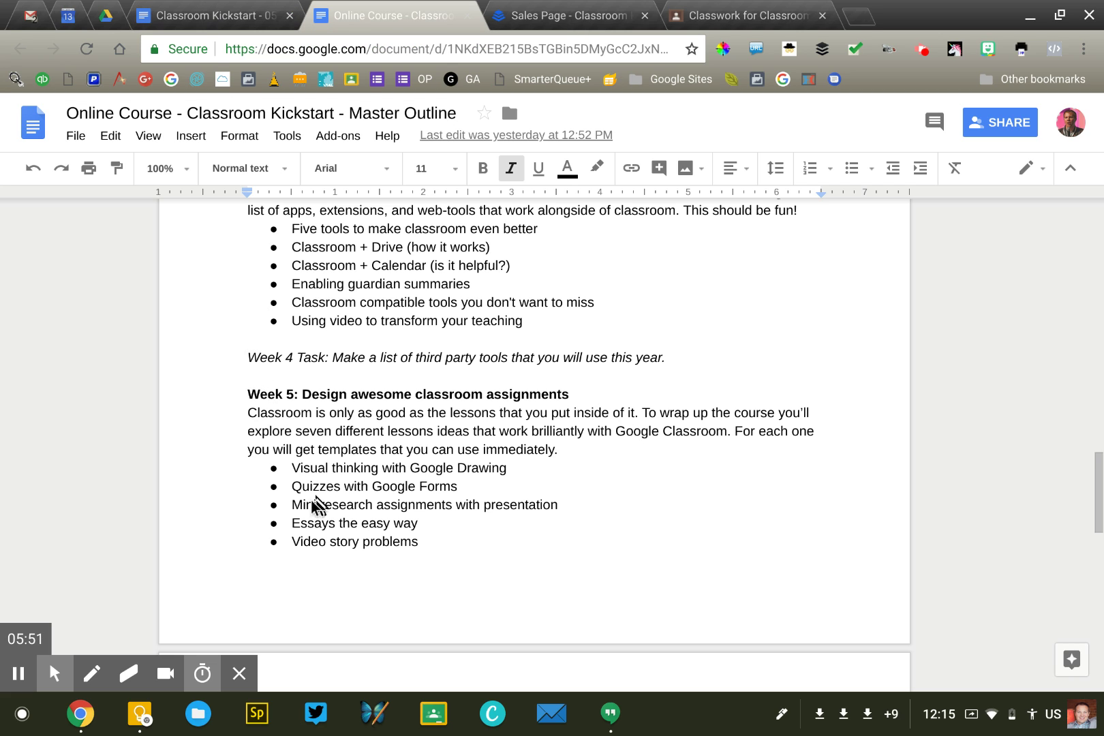
scroll(307, 563, "down", 1)
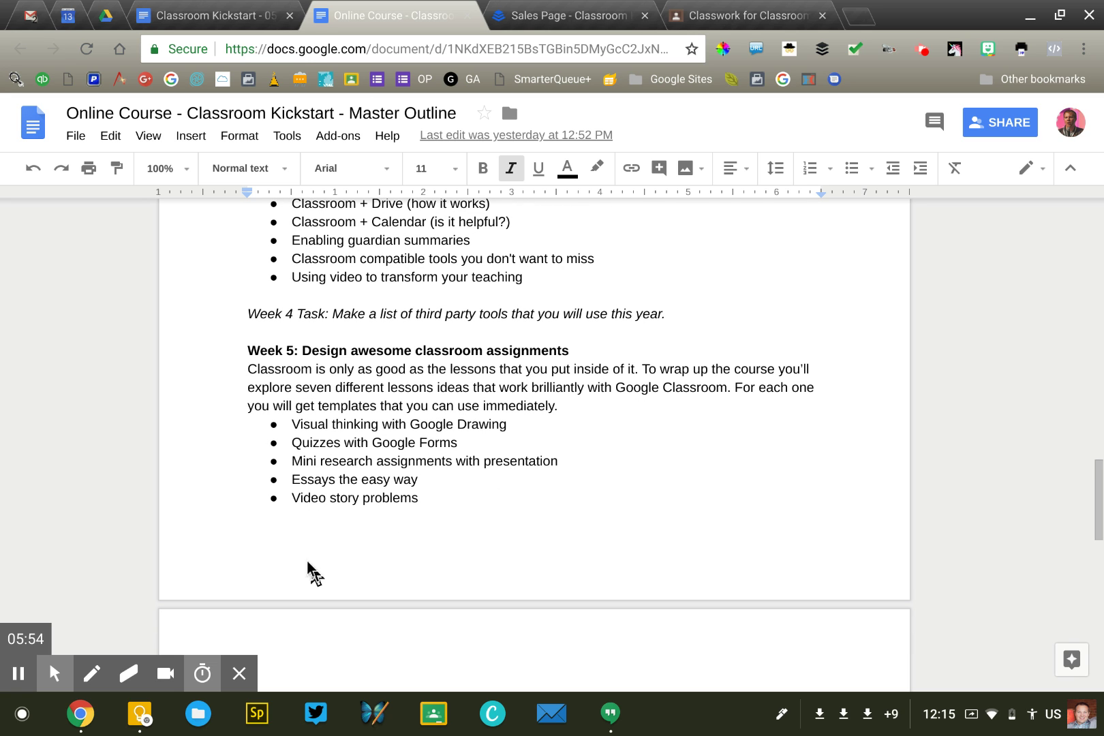
Step: Return to the Week 05 lesson and scroll to the Visual Thinking with Google Drawing box
left_click(228, 15)
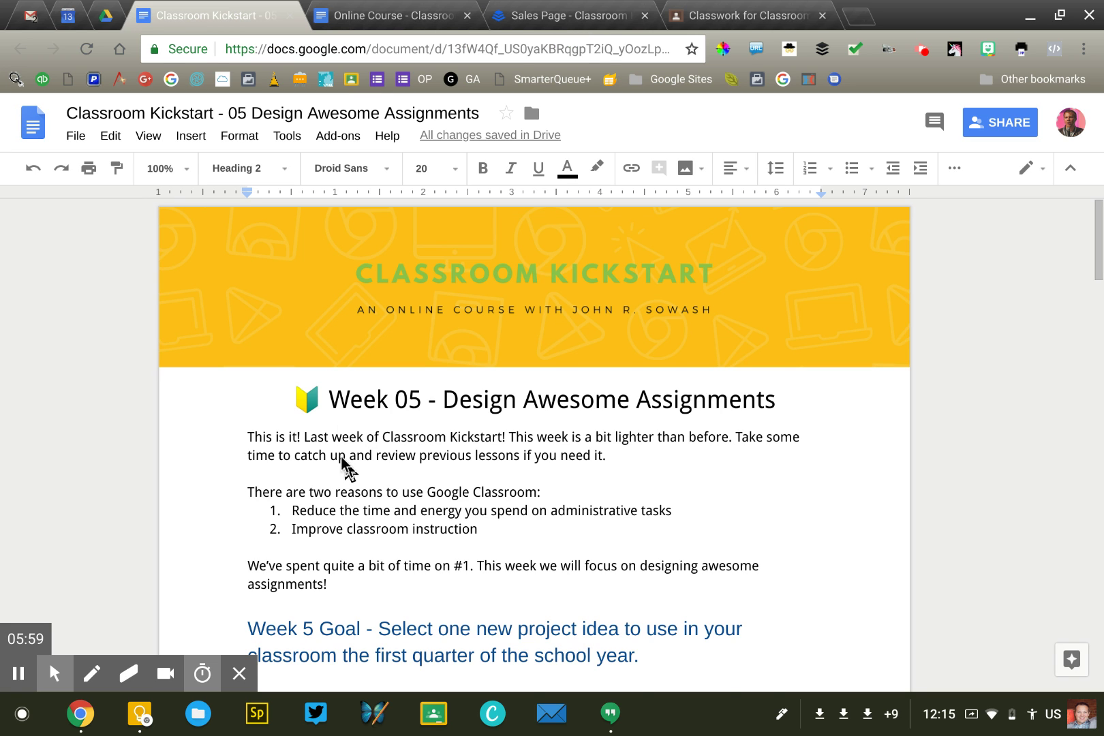
scroll(348, 469, "down", 1)
scroll(344, 467, "down", 5)
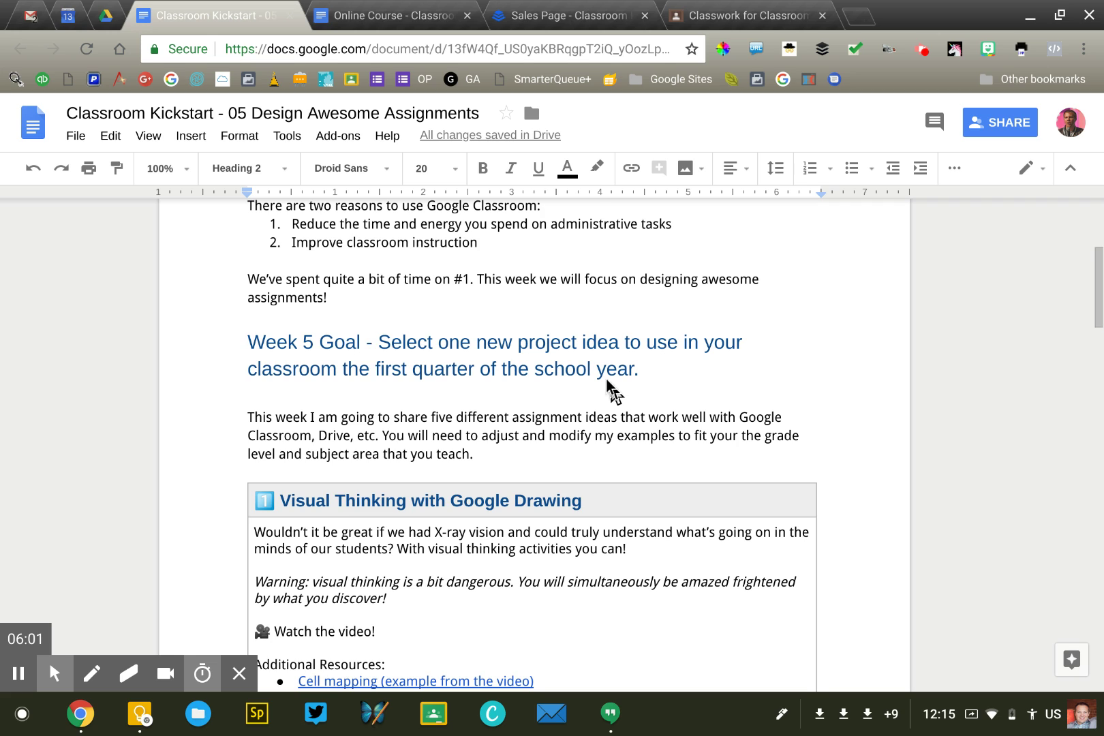
scroll(475, 477, "down", 5)
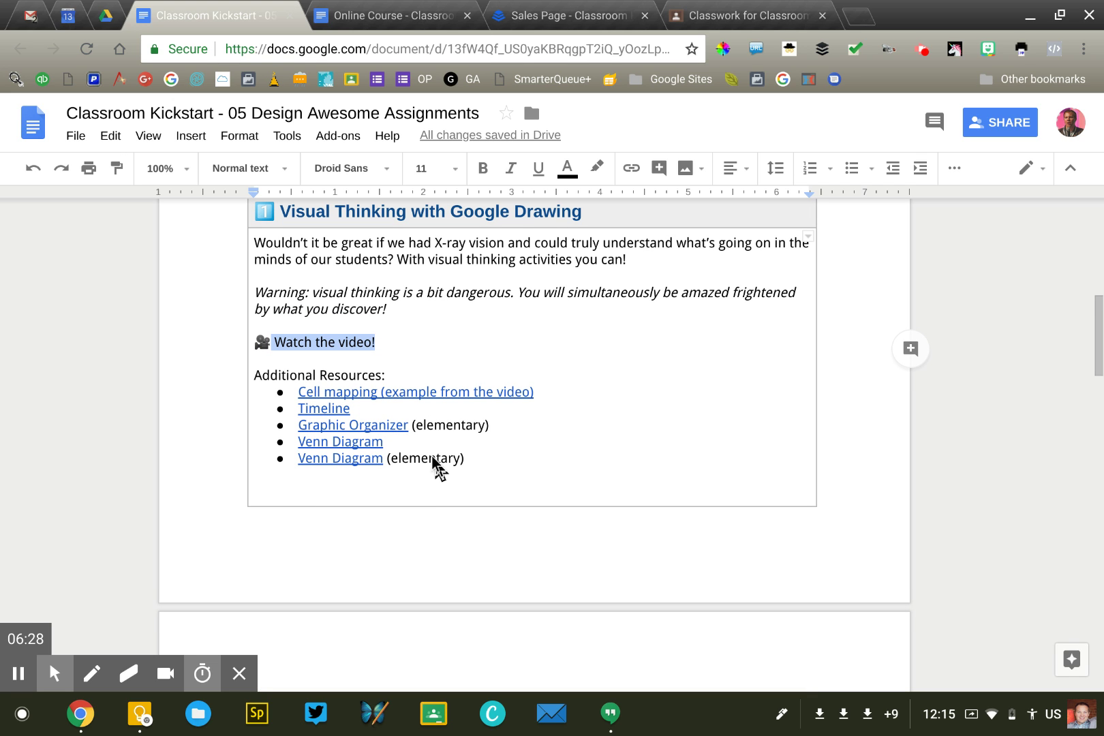
scroll(436, 467, "up", 3)
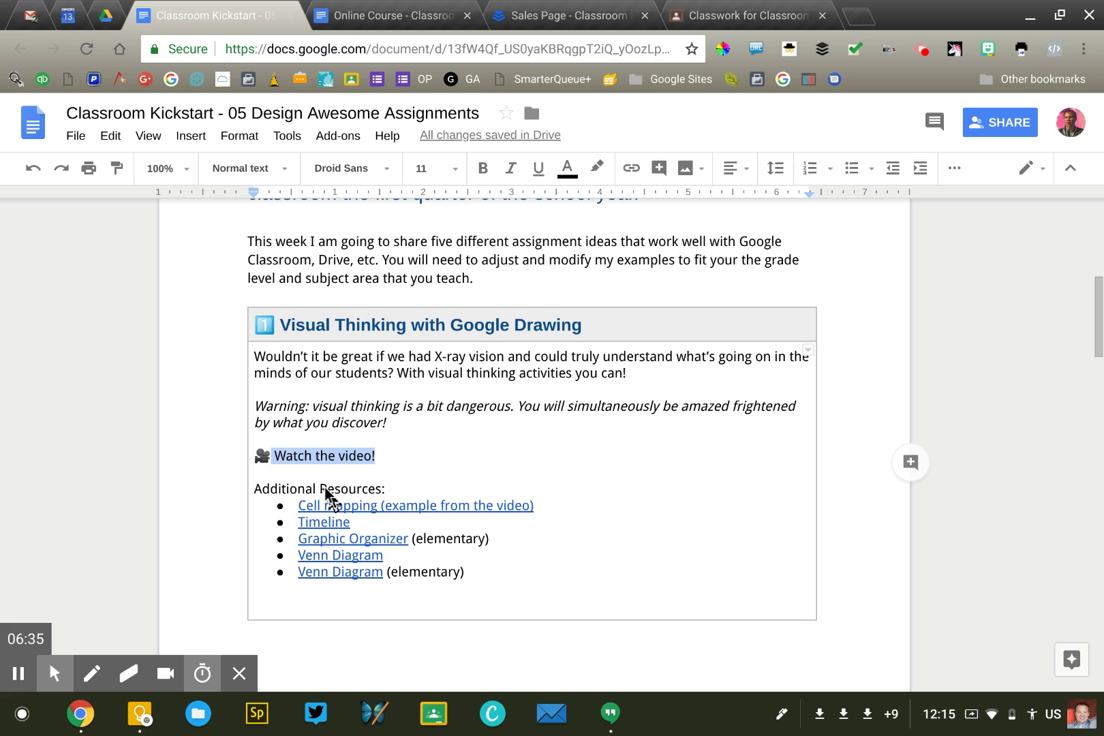
scroll(326, 538, "down", 1)
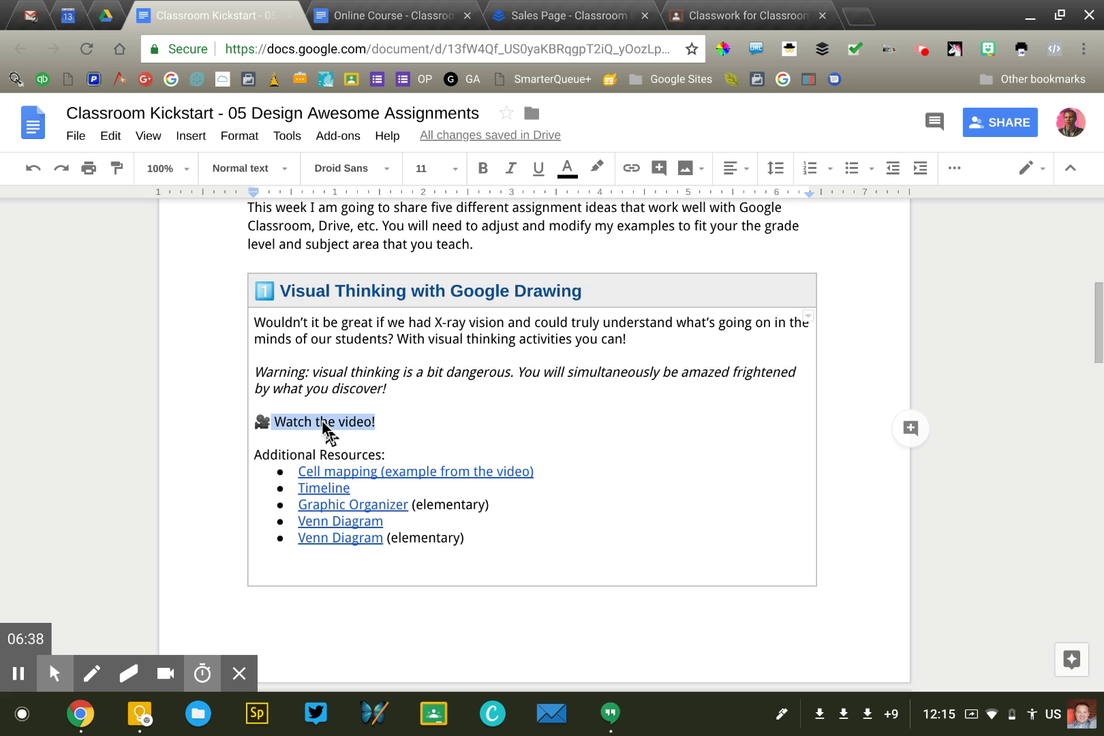
Step: Select and then deselect the 'Watch the video!' line
left_click(327, 422)
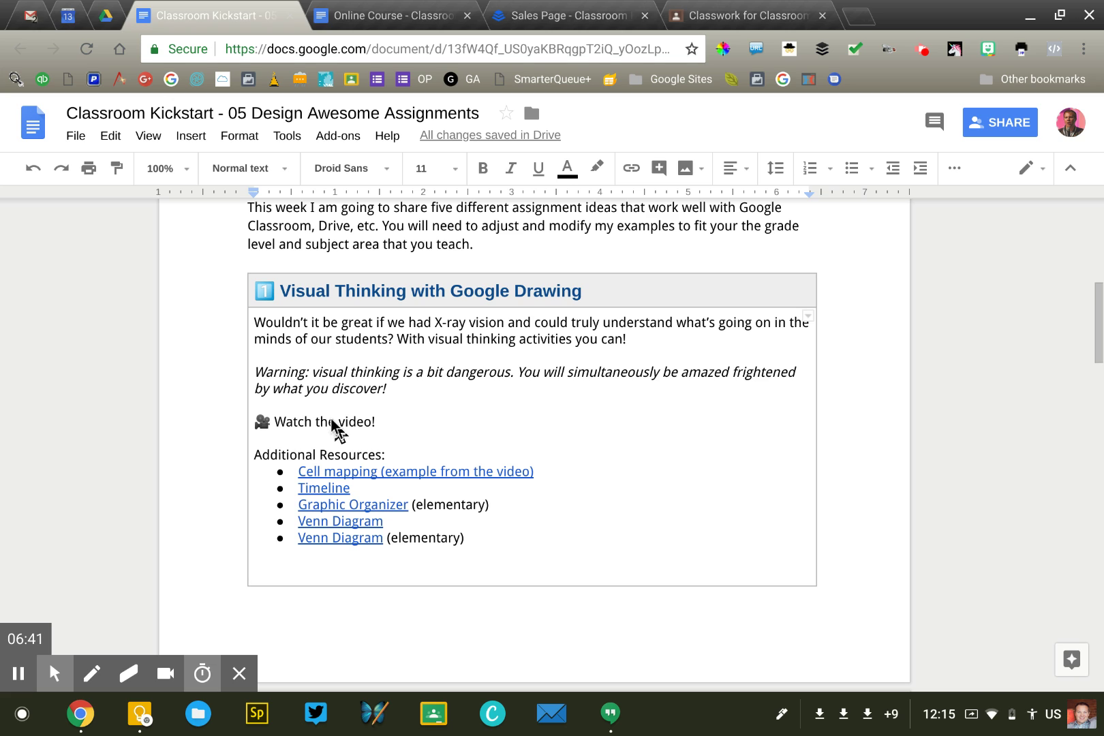
scroll(327, 428, "up", 1)
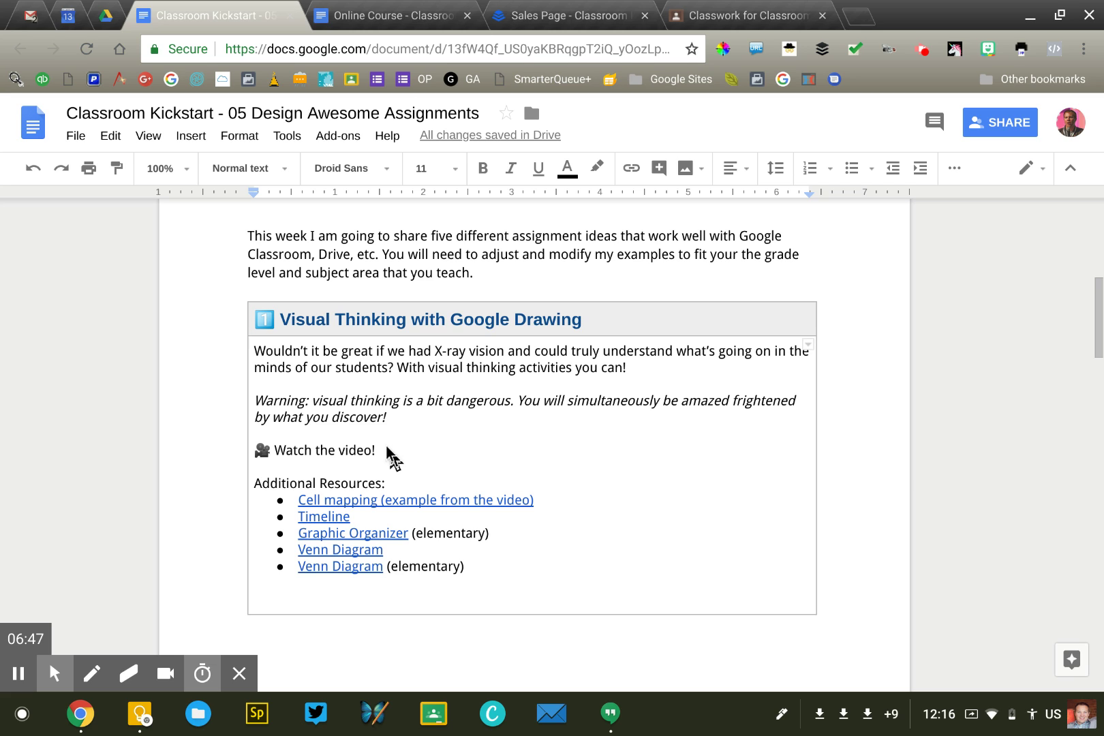
left_click_drag(380, 451, 284, 450)
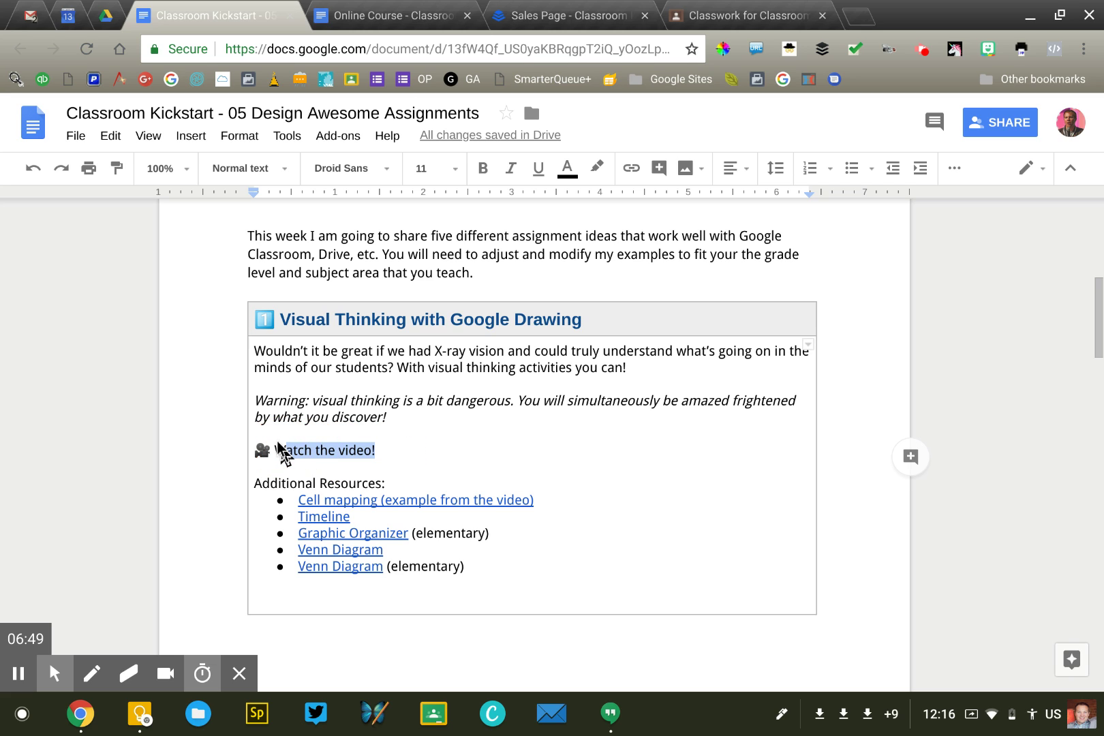
left_click(280, 451)
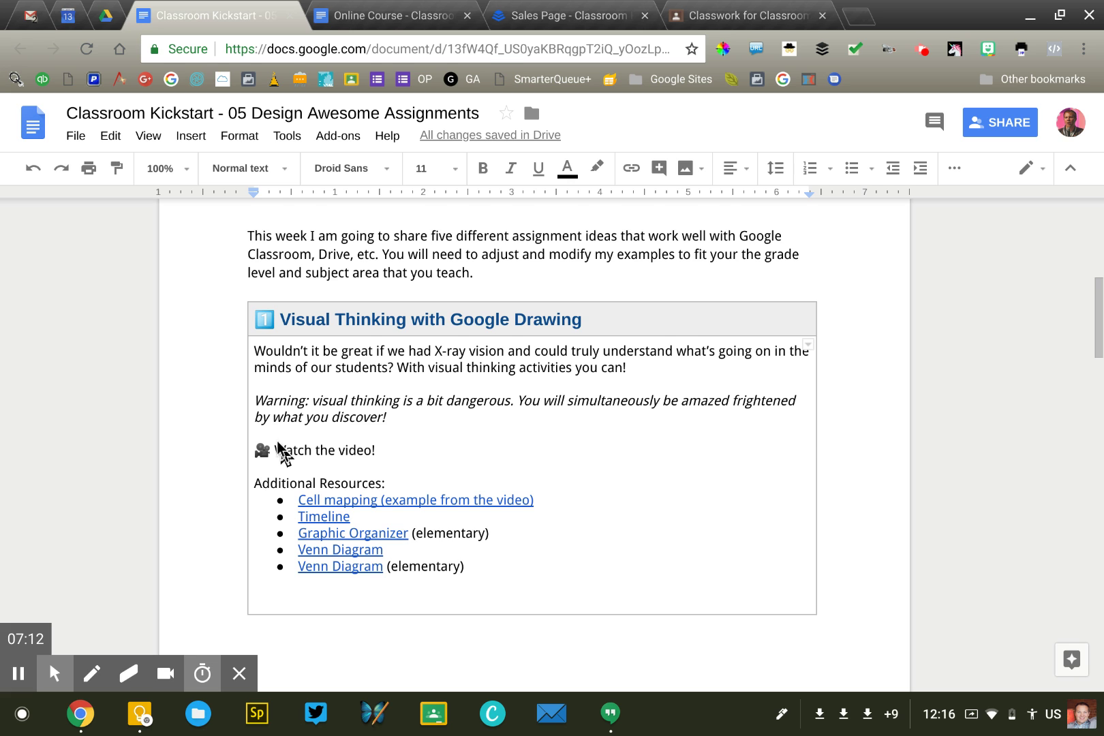
scroll(279, 451, "up", 7)
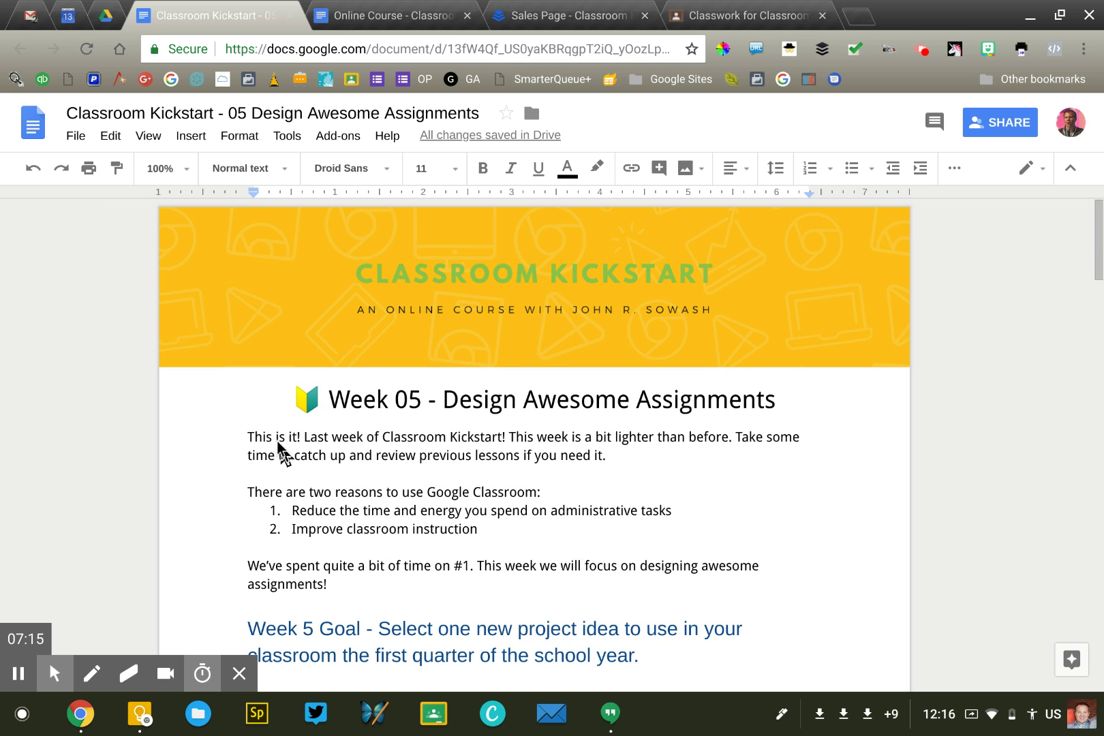
scroll(276, 441, "down", 3)
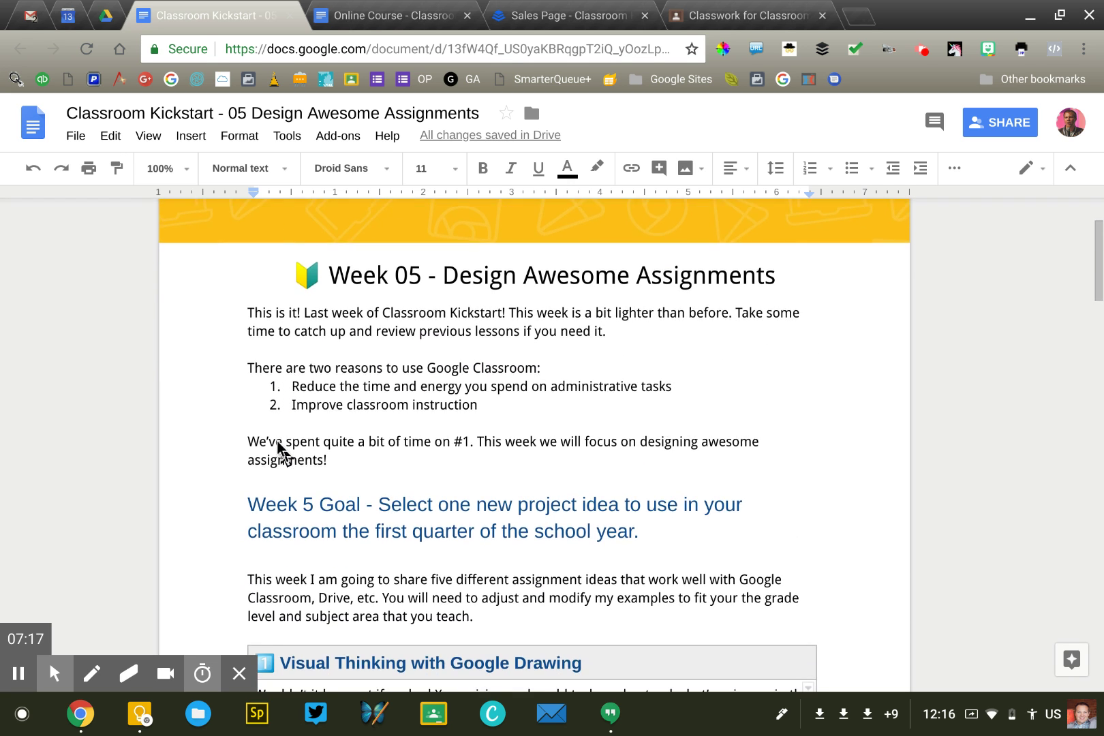
scroll(276, 440, "down", 1)
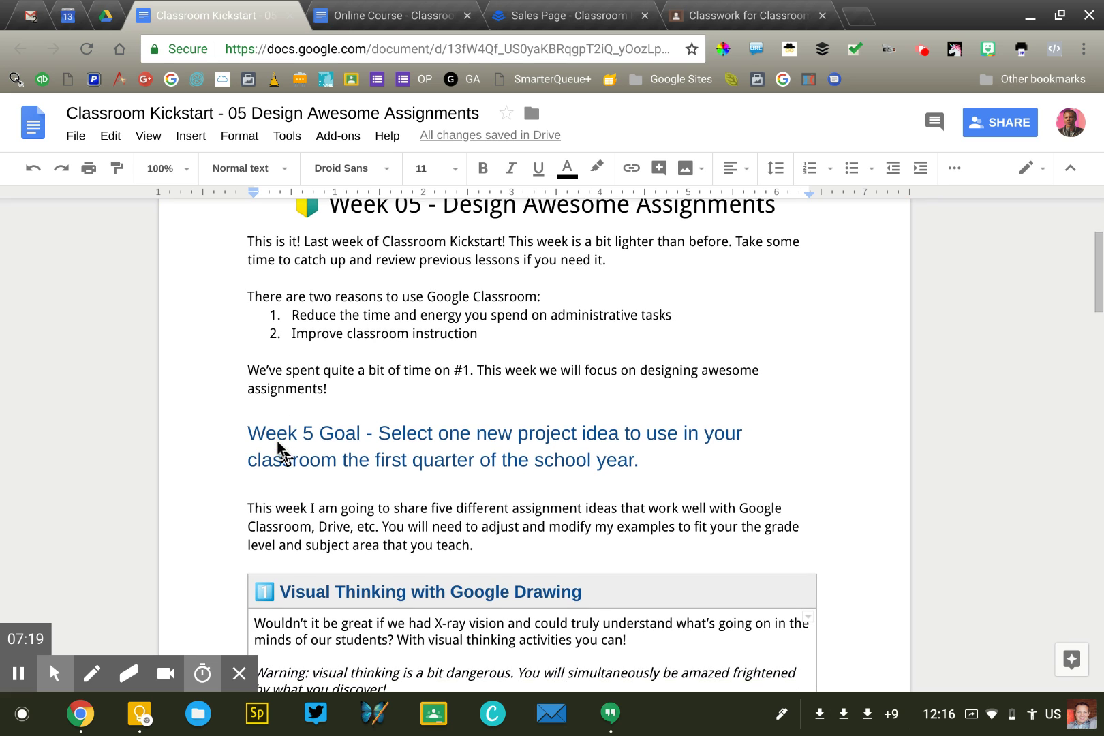
scroll(276, 441, "up", 3)
scroll(277, 441, "up", 1)
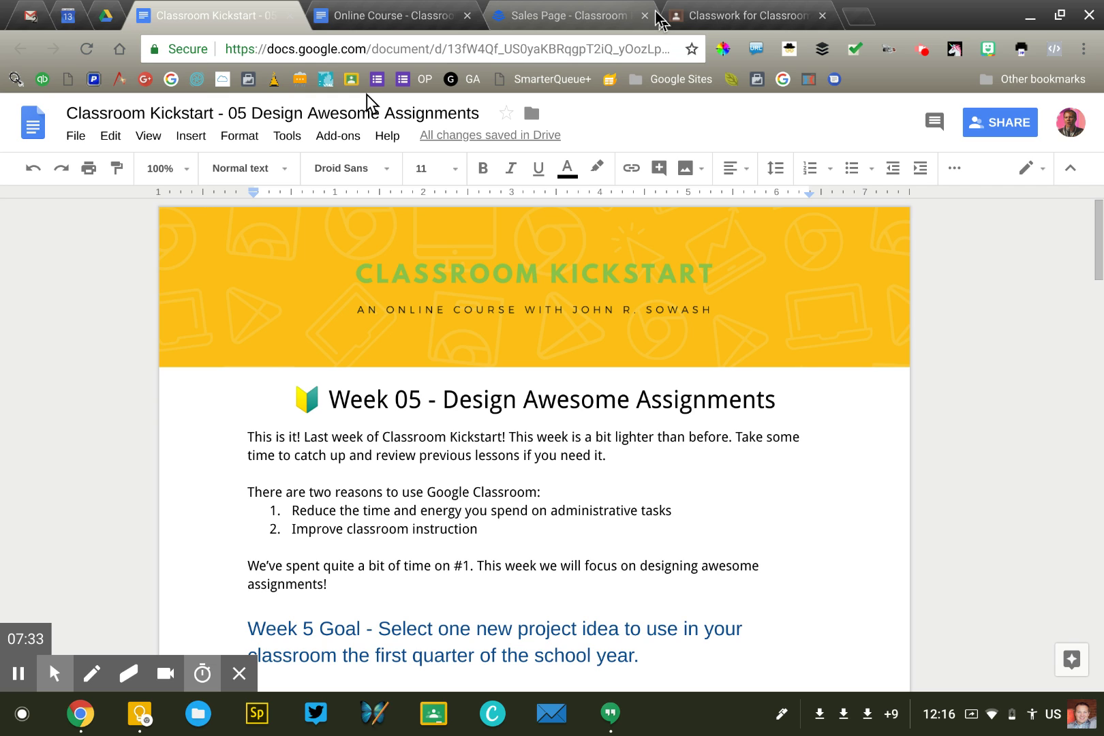
scroll(640, 607, "down", 10)
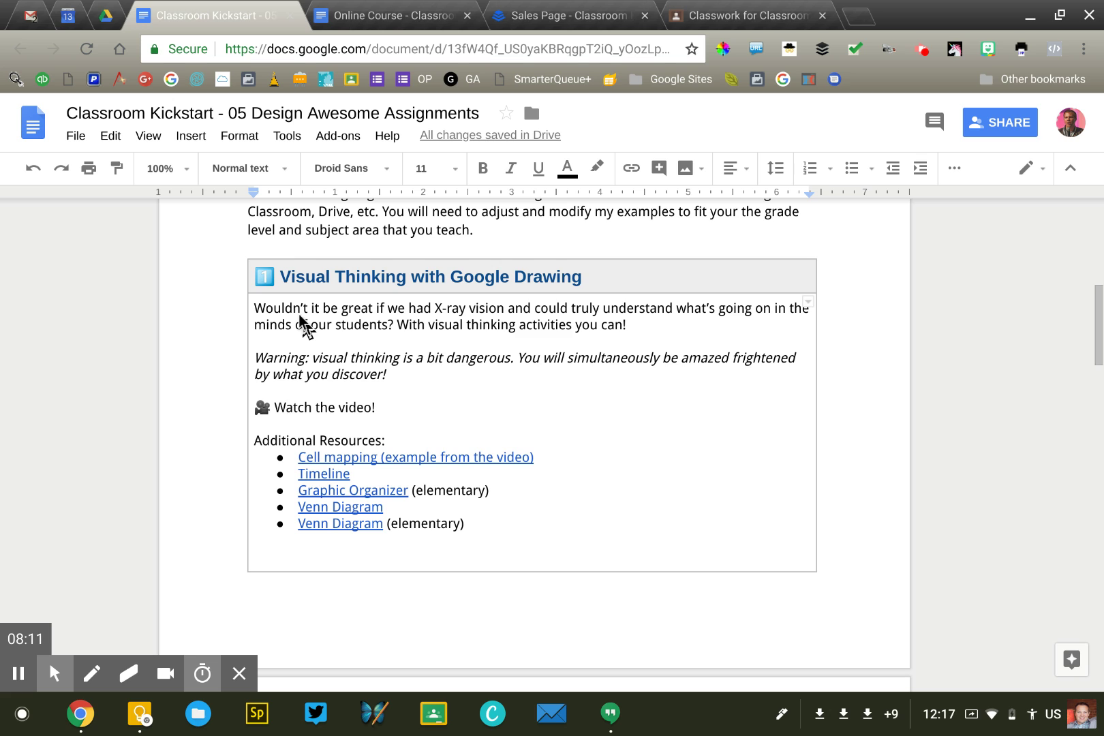
scroll(301, 323, "up", 15)
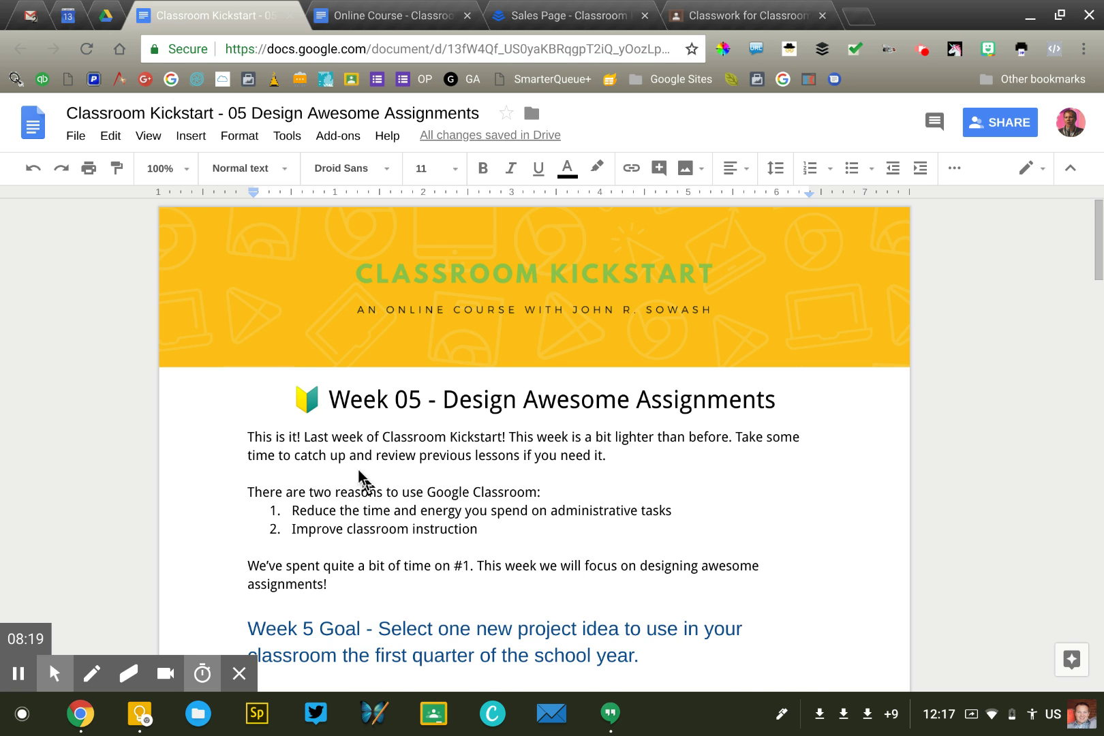
scroll(358, 469, "down", 1)
scroll(358, 470, "up", 1)
scroll(360, 485, "down", 3)
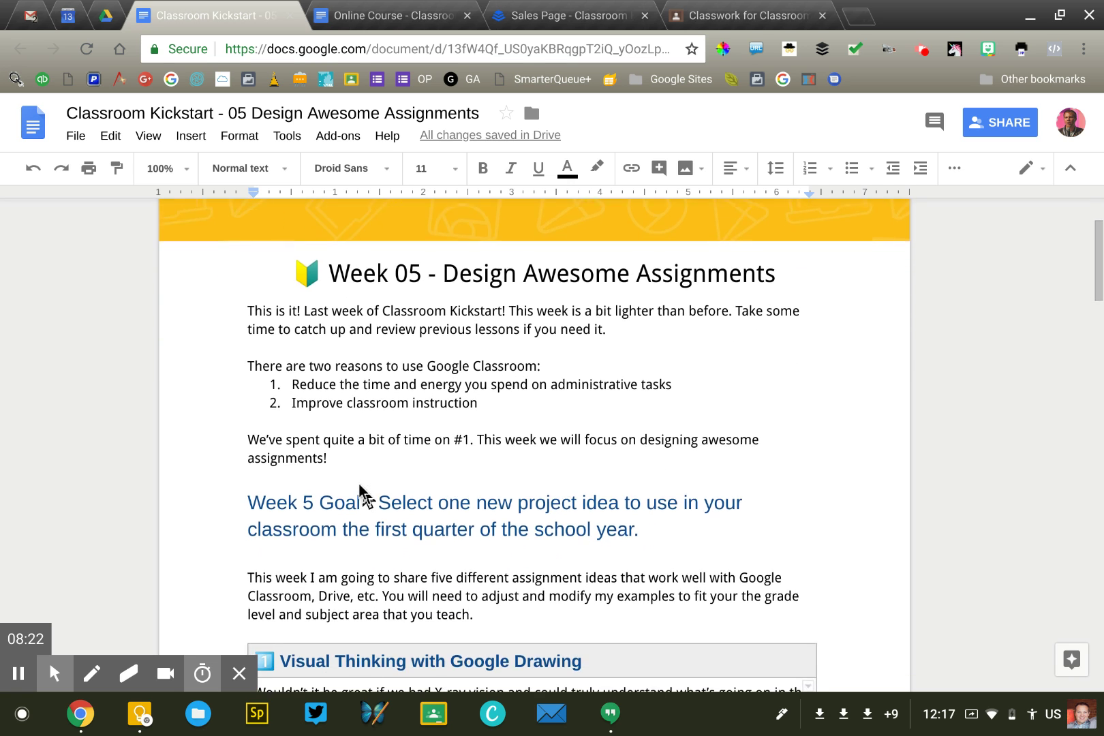
scroll(359, 486, "up", 3)
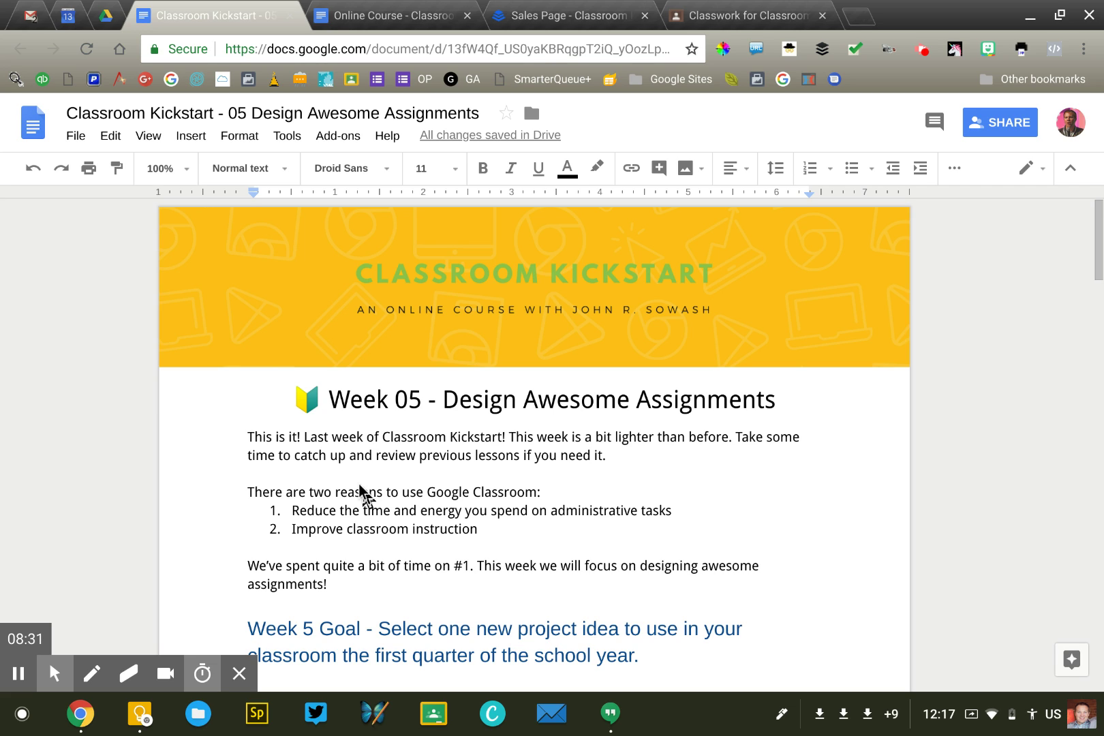
scroll(359, 485, "down", 5)
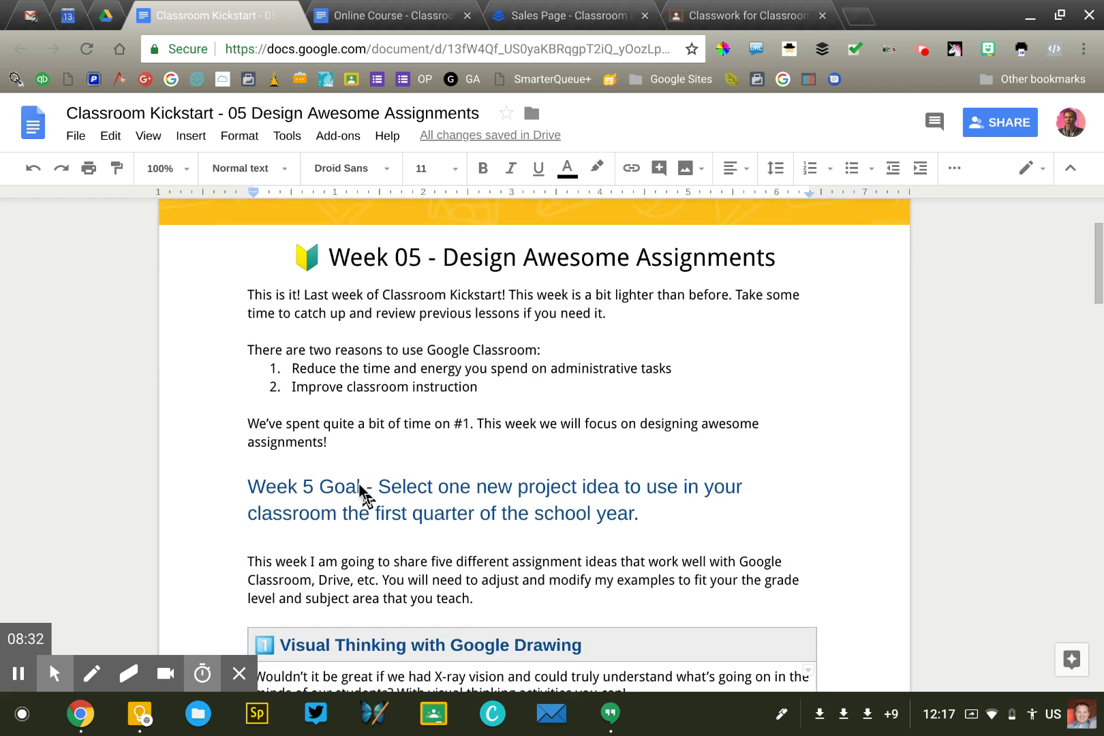